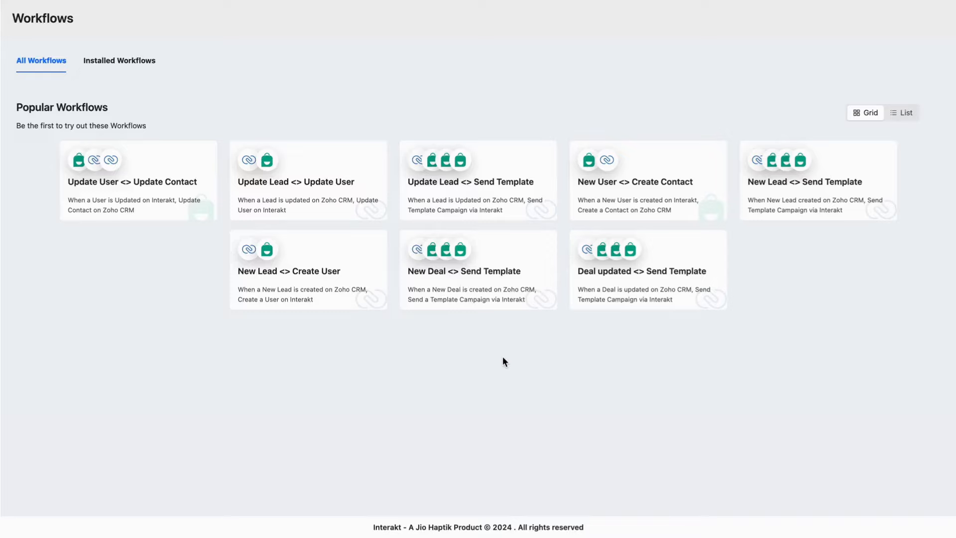
Step: Install the New Lead <> Send Template workflow and open its connection settings
click(768, 190)
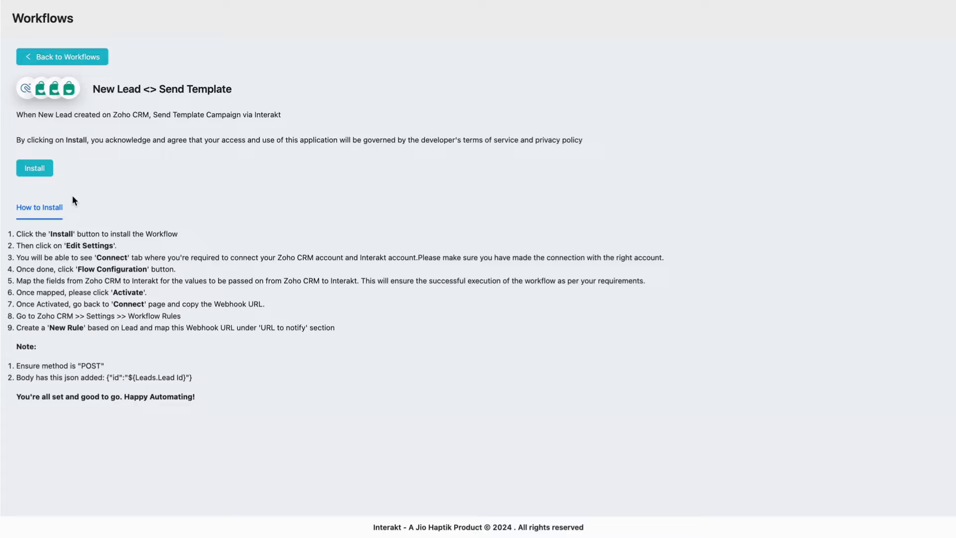
click(40, 171)
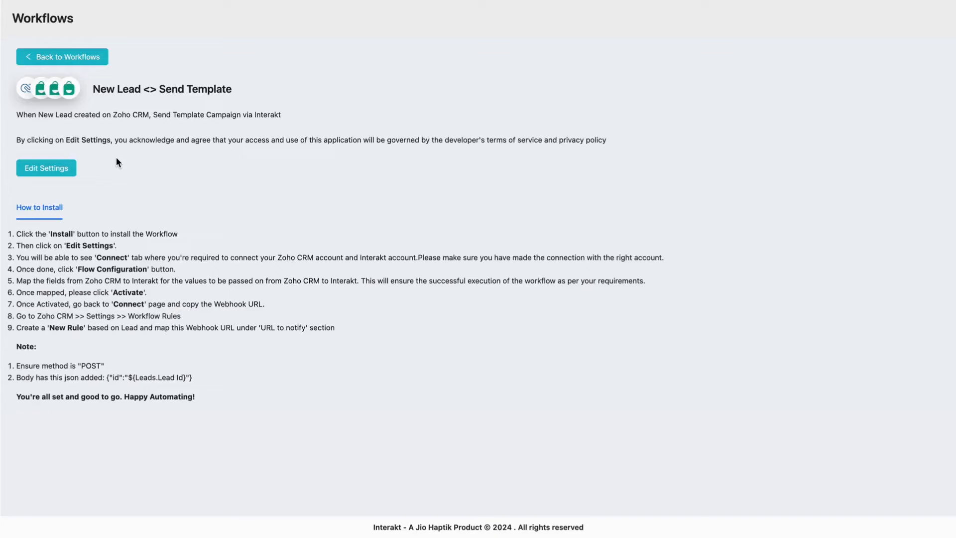
click(62, 168)
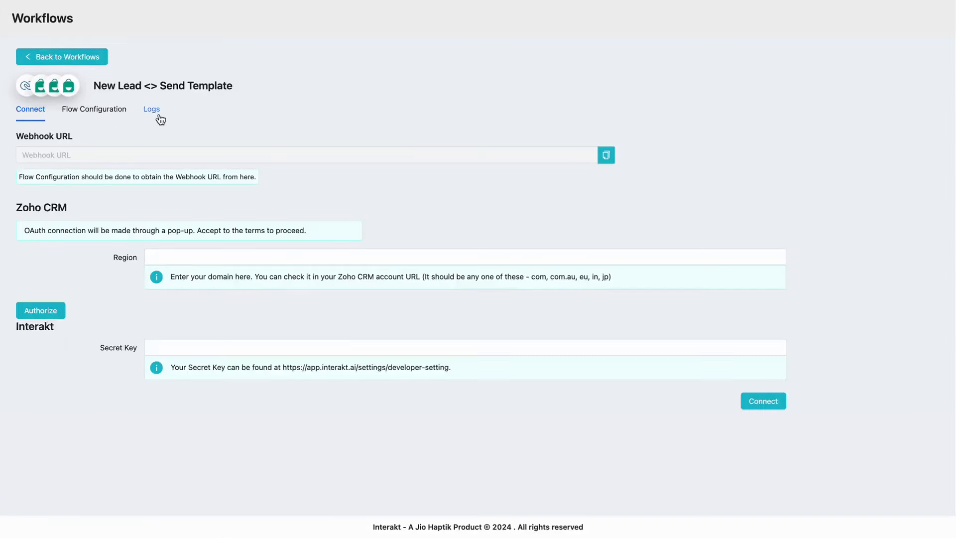
Step: Enter 'in' as the Zoho Region and start authorizing the Zoho CRM account
click(233, 254)
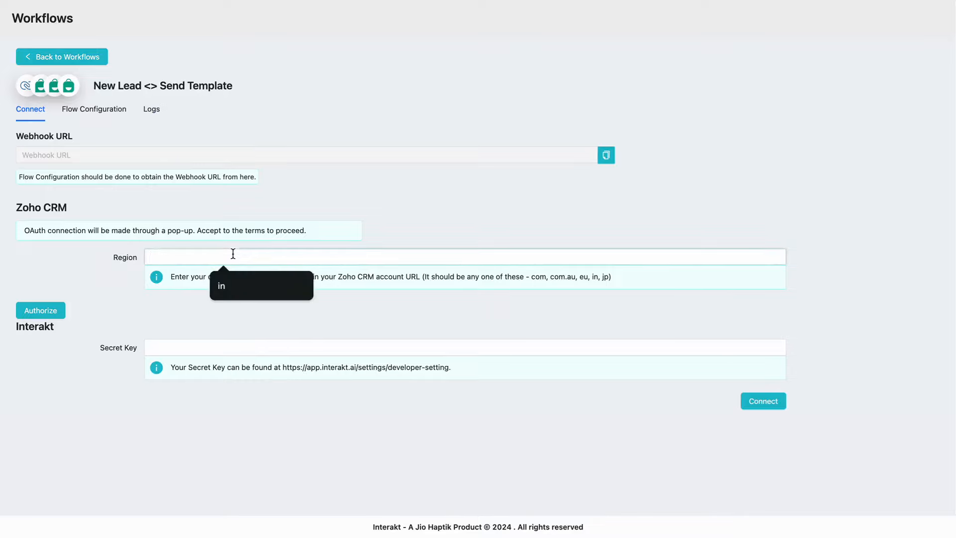
click(332, 285)
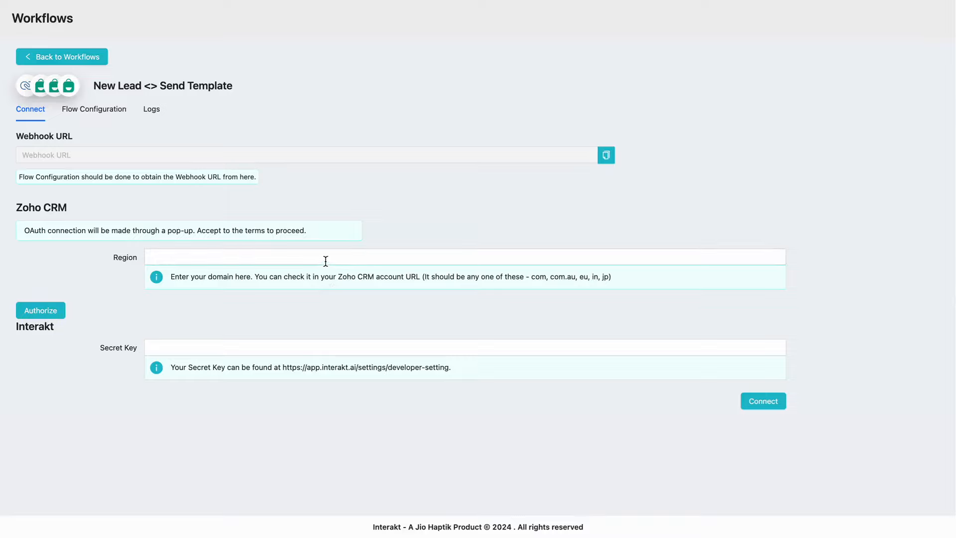
click(326, 260)
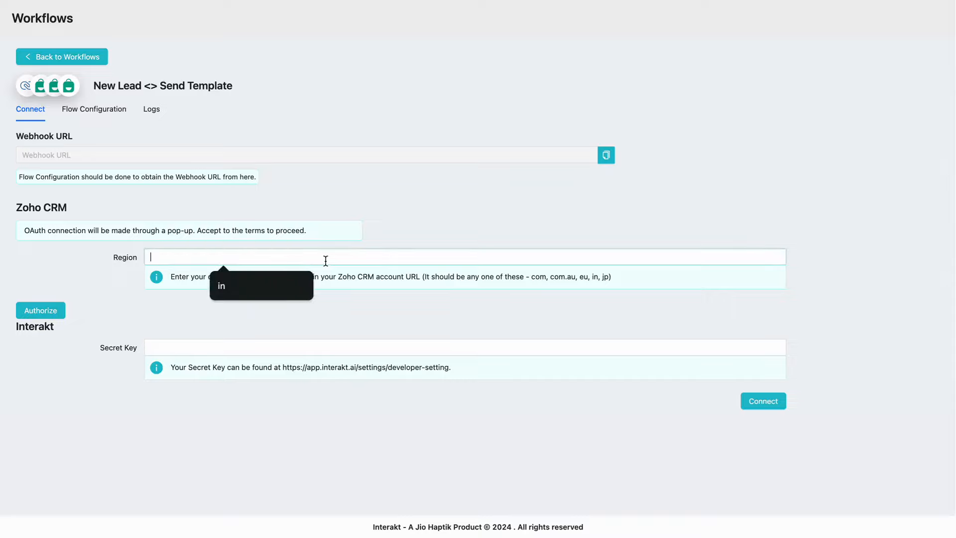
text(in)
click(54, 309)
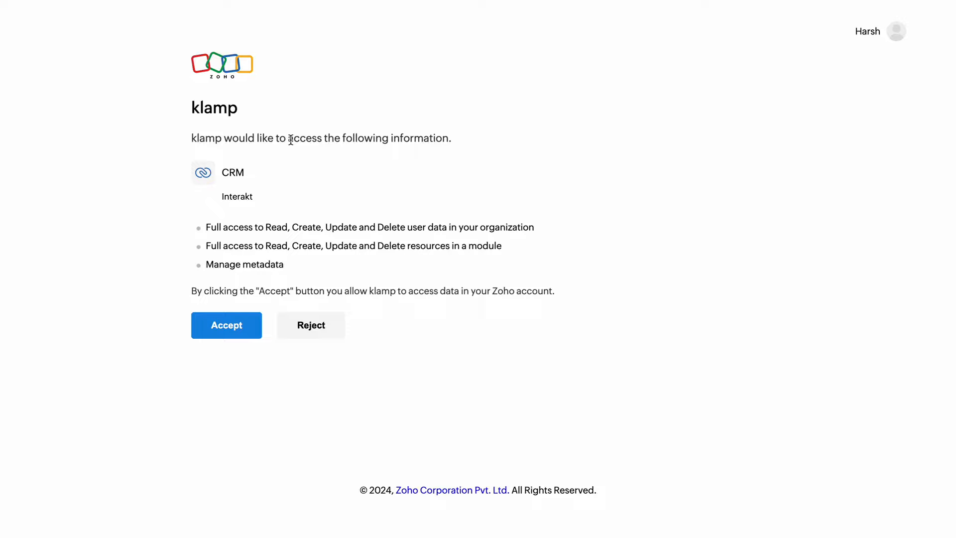
Step: Accept the Zoho consent page so klamp can access the CRM data
click(221, 329)
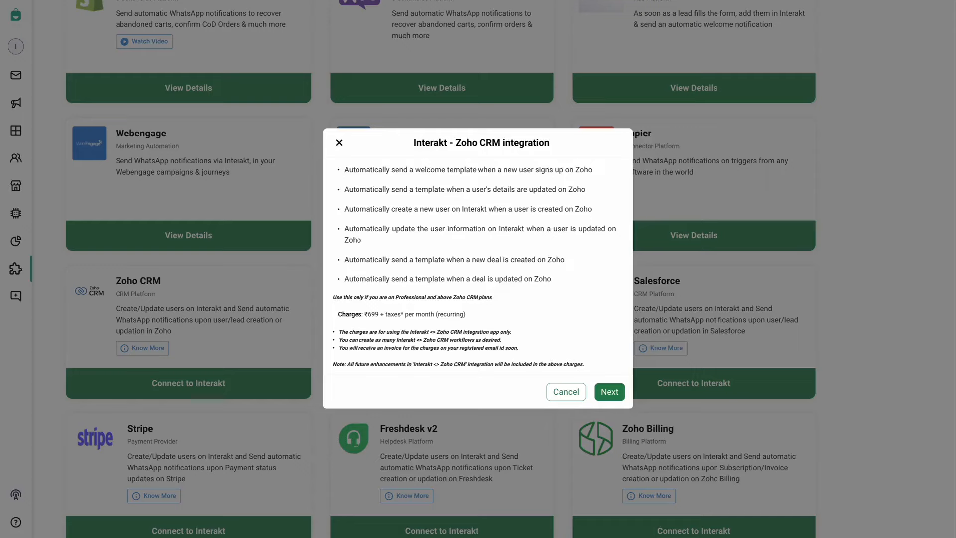
Step: Copy the secret key from Developer Settings and use it to connect the Interakt account
click(61, 70)
click(36, 49)
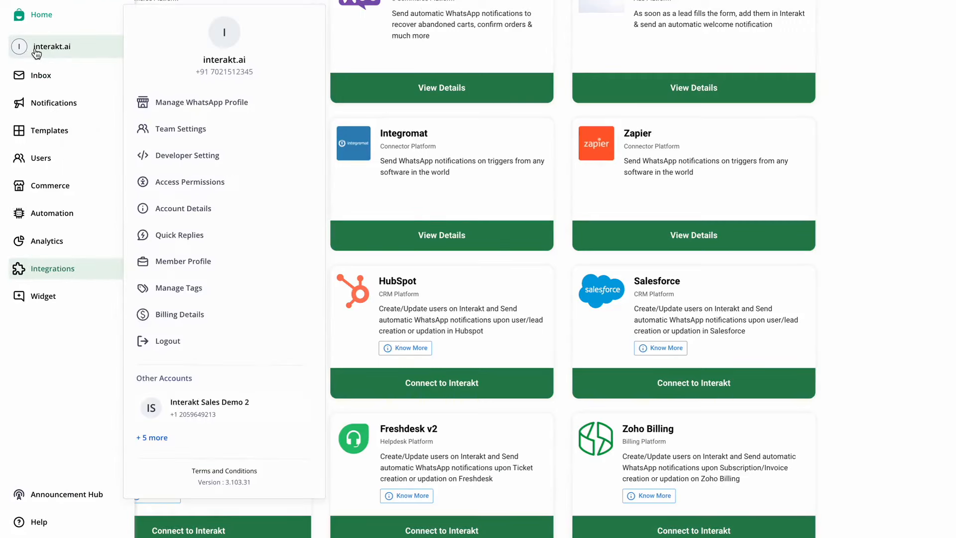
click(180, 155)
click(412, 301)
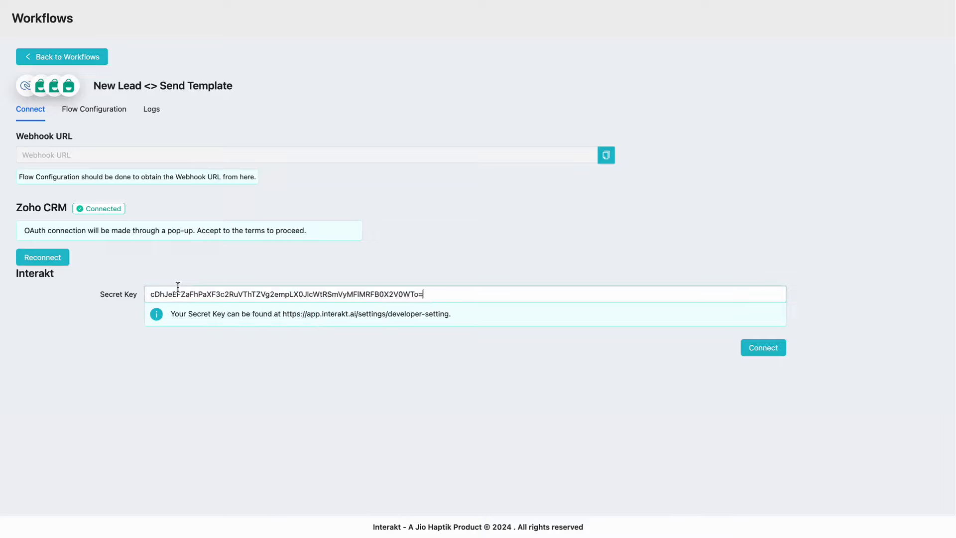
click(756, 347)
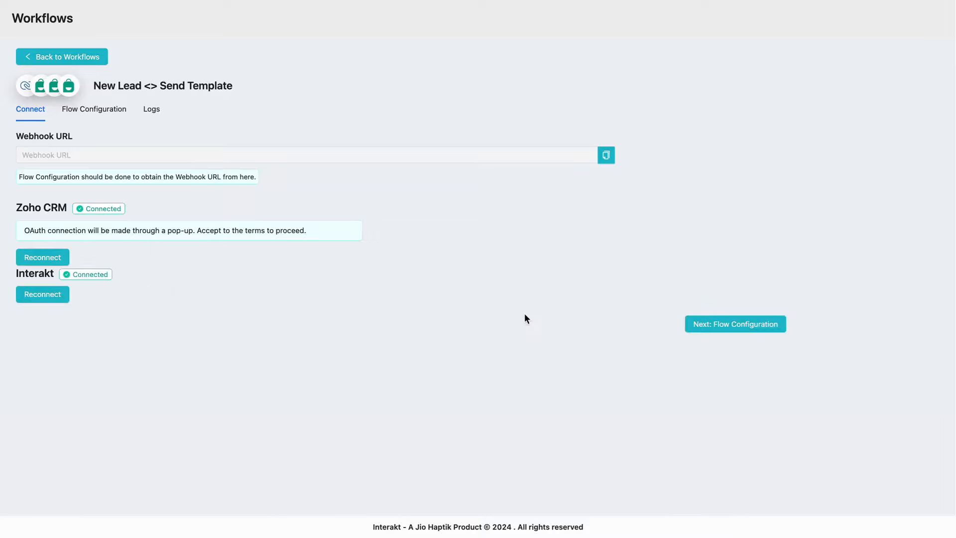
Step: Go to Flow Configuration and choose palak_test_template as the Template Name
click(723, 329)
scroll(468, 245, down, 2)
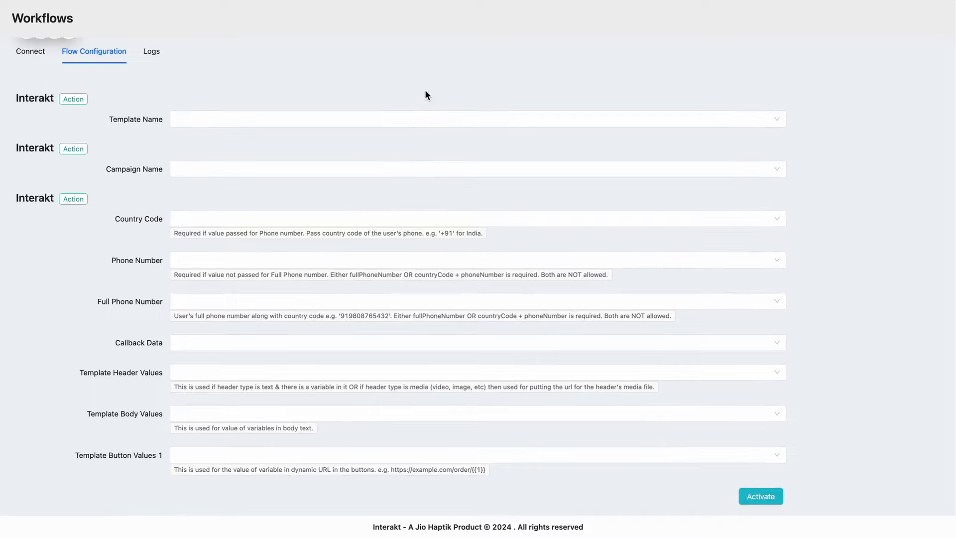
click(414, 121)
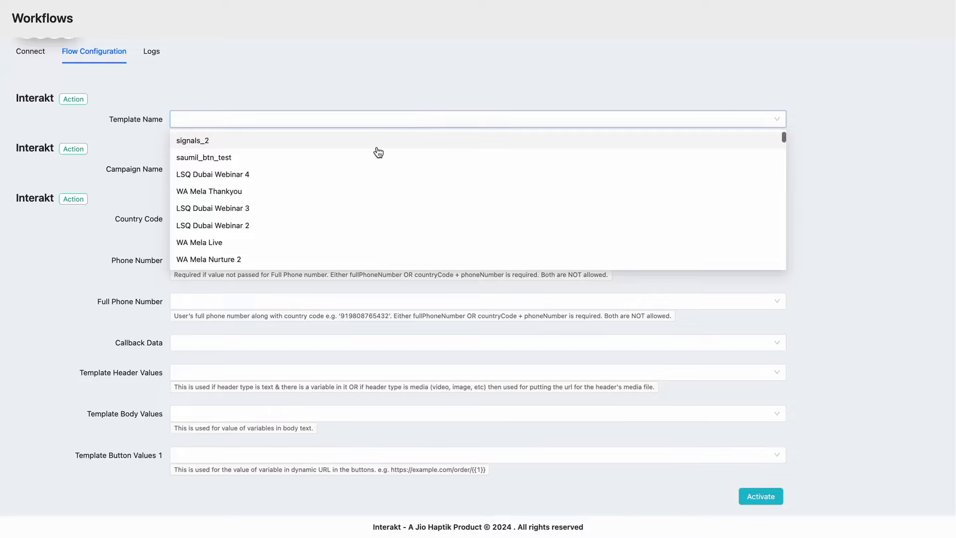
scroll(311, 213, down, 5)
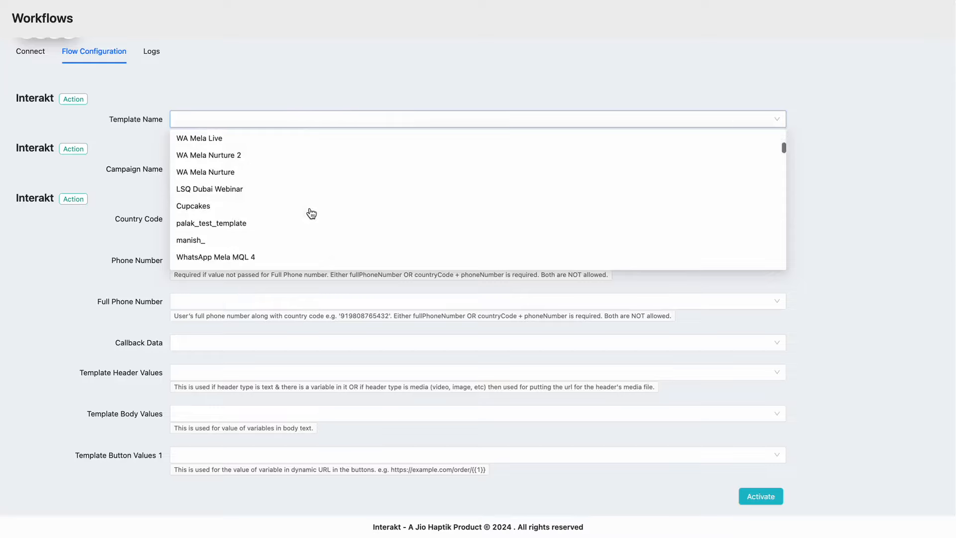
click(288, 166)
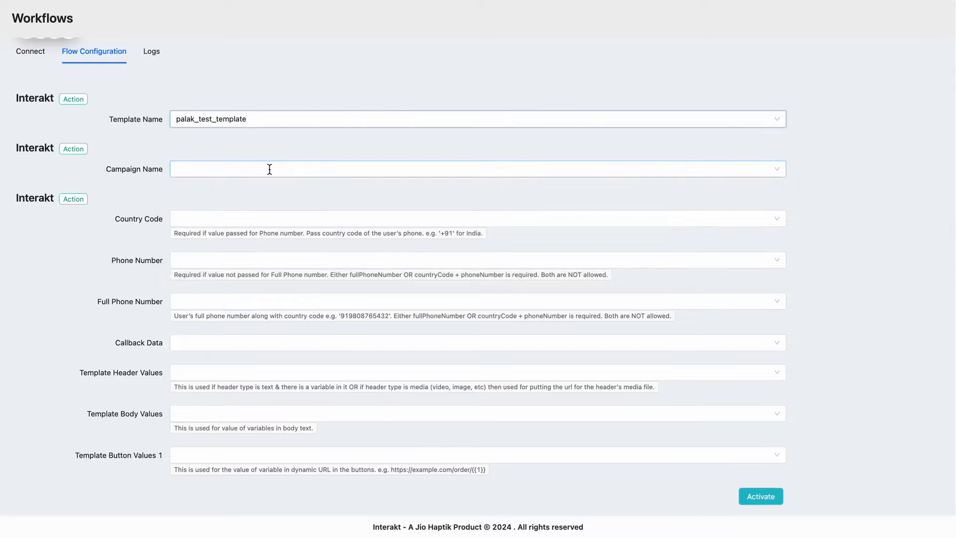
Step: Enter and select zohocrm_test as the Campaign Name
click(270, 169)
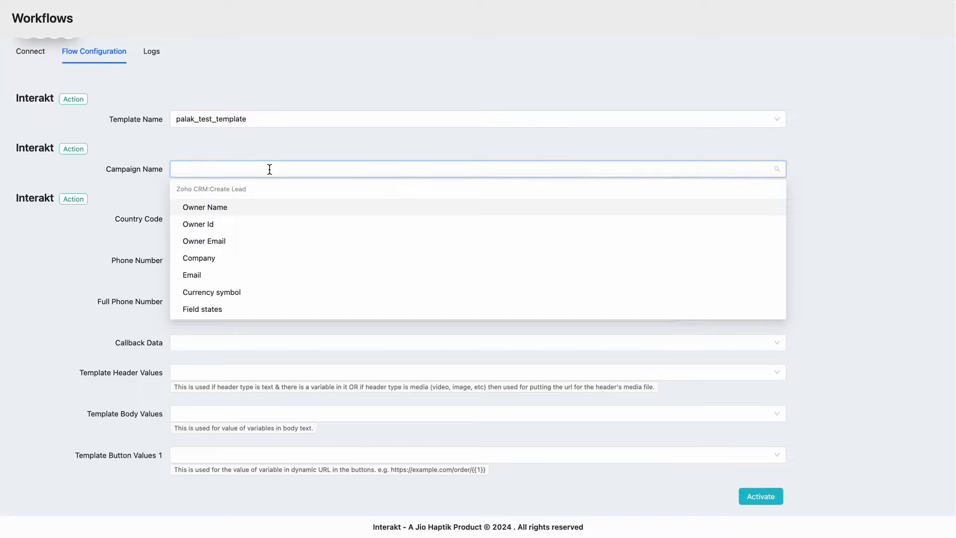
text(zohocrm_test)
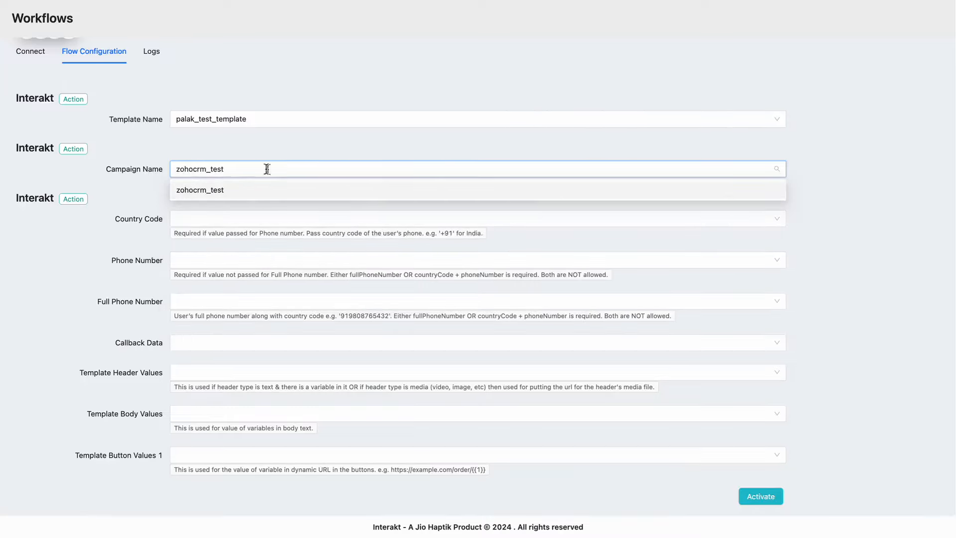
click(227, 192)
click(151, 212)
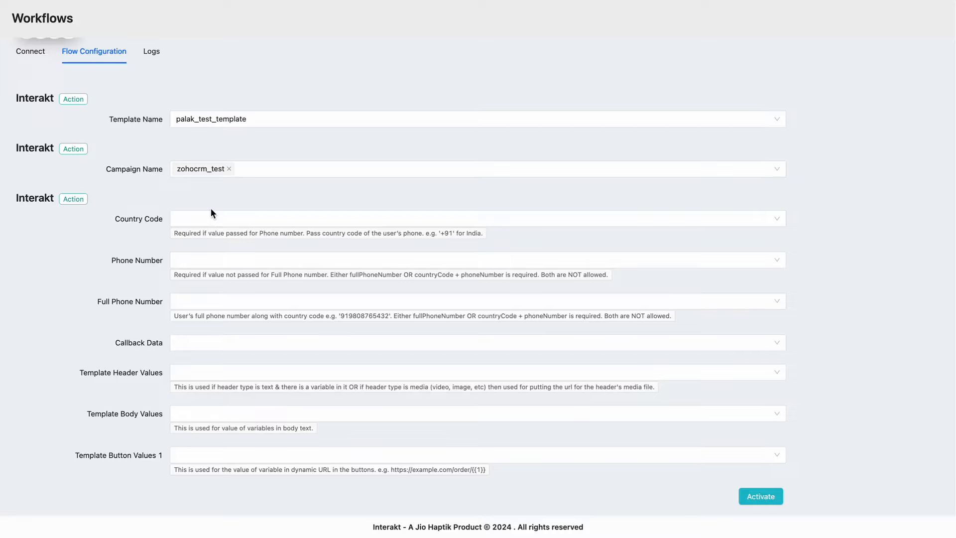
Step: Search the lead fields for 'mobi' and map Full Phone Number to the lead's Mobile field
click(226, 297)
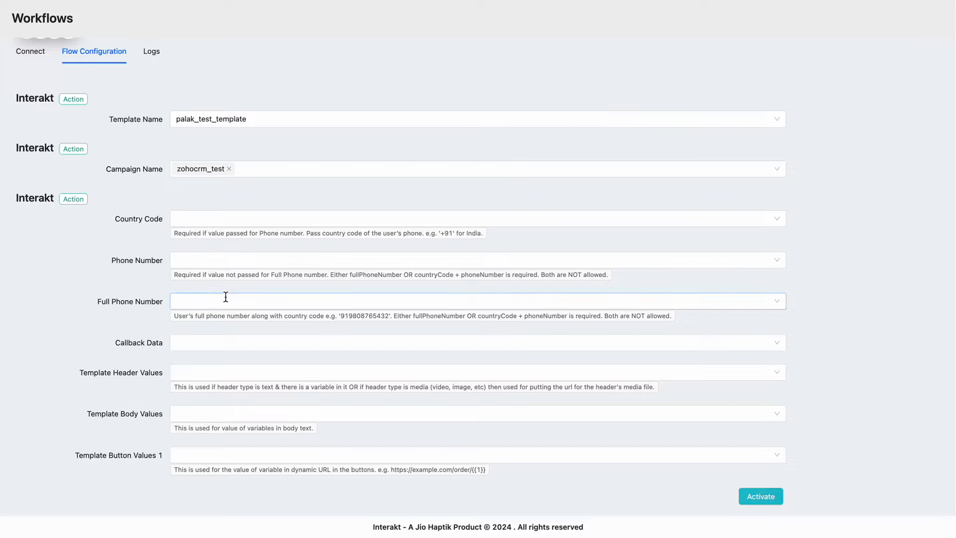
click(226, 297)
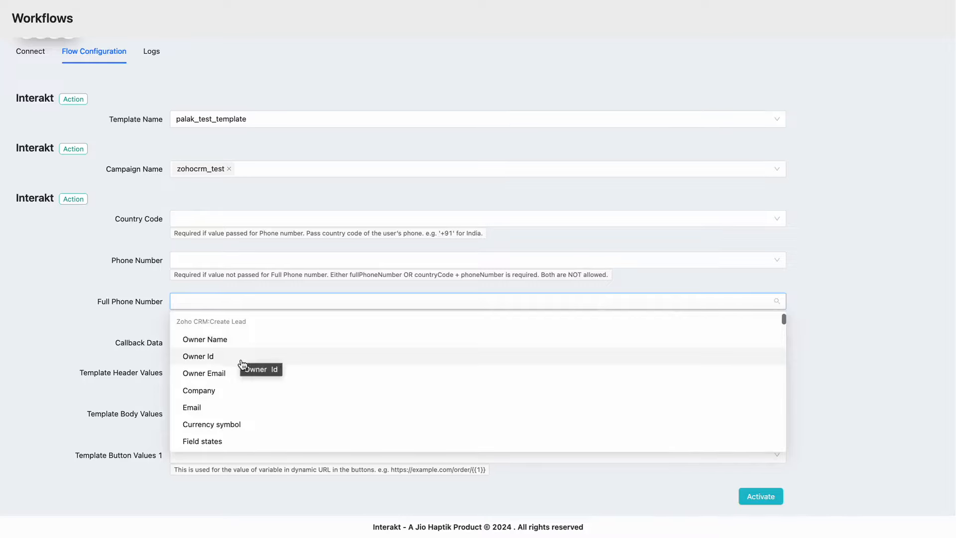
scroll(252, 370, down, 1)
scroll(252, 372, down, 5)
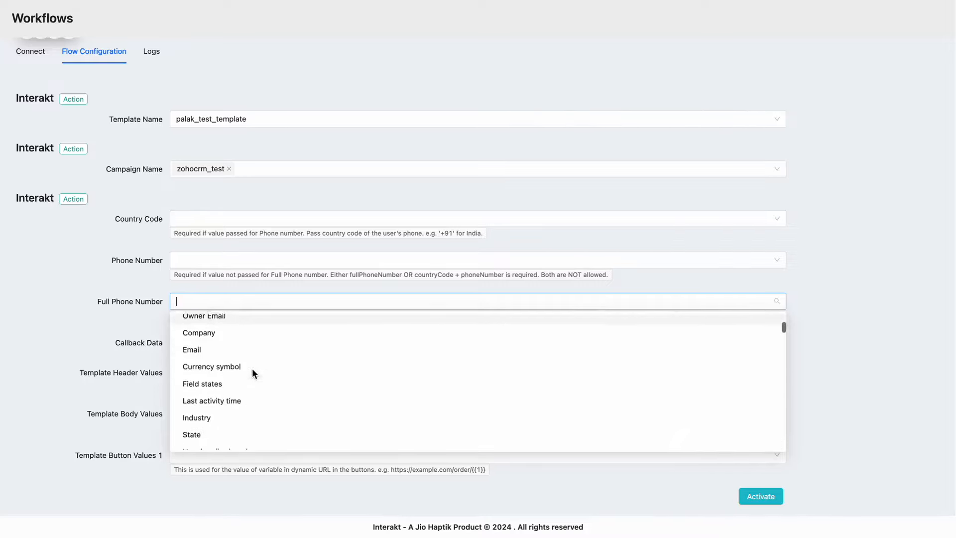
text(phon)
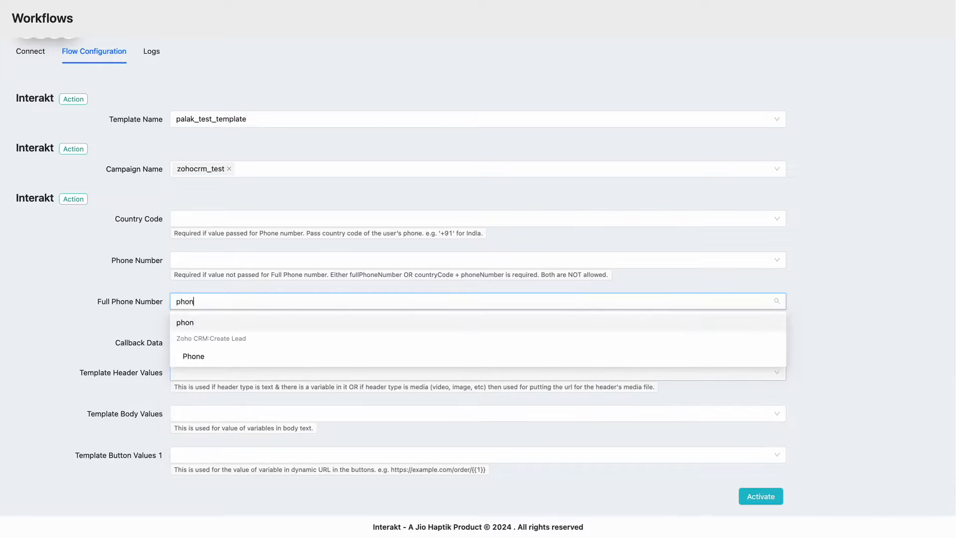
key(BackSpace)
key(BackSpace)
key(BackSpace)
key(BackSpace)
text(mobi)
click(227, 360)
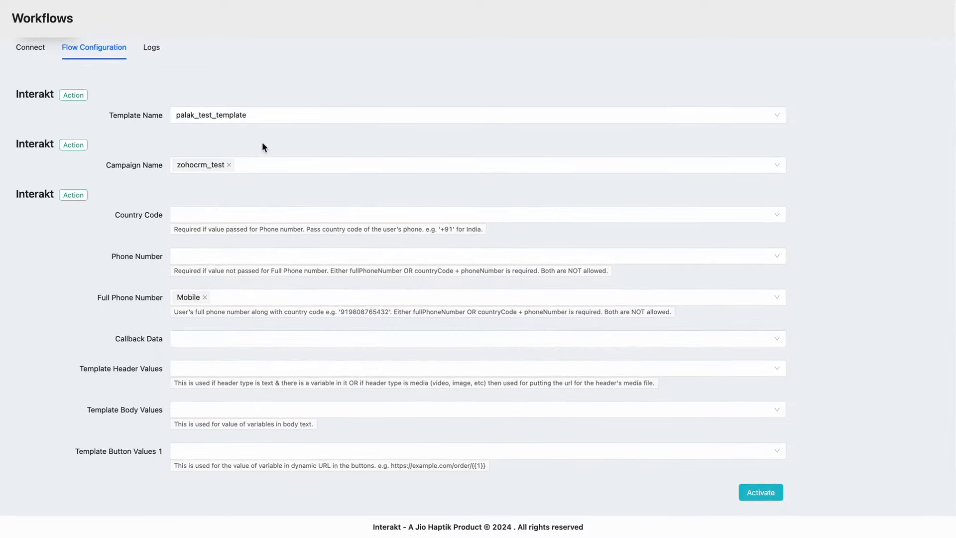
click(220, 404)
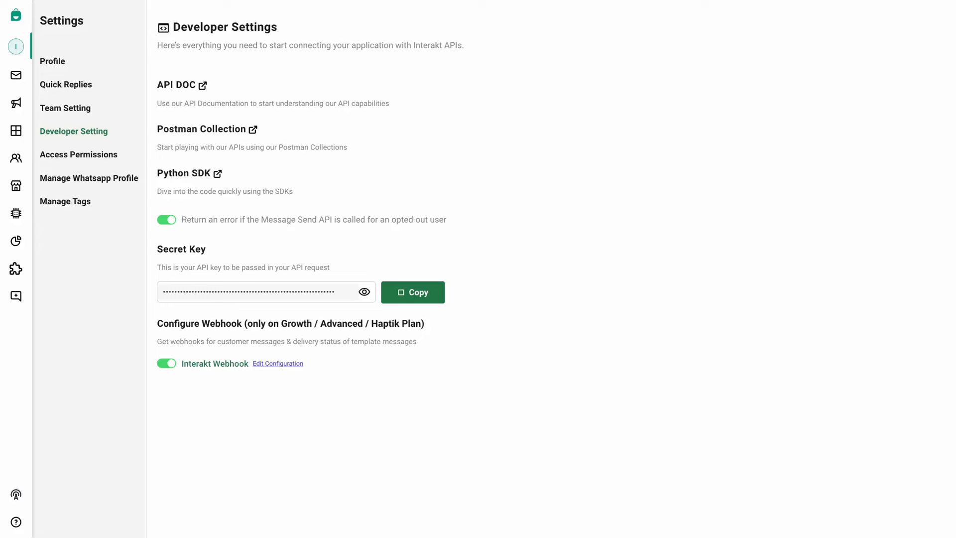
Step: Check palak_test_template under Active templates to confirm its body has one {{1}} variable
click(28, 129)
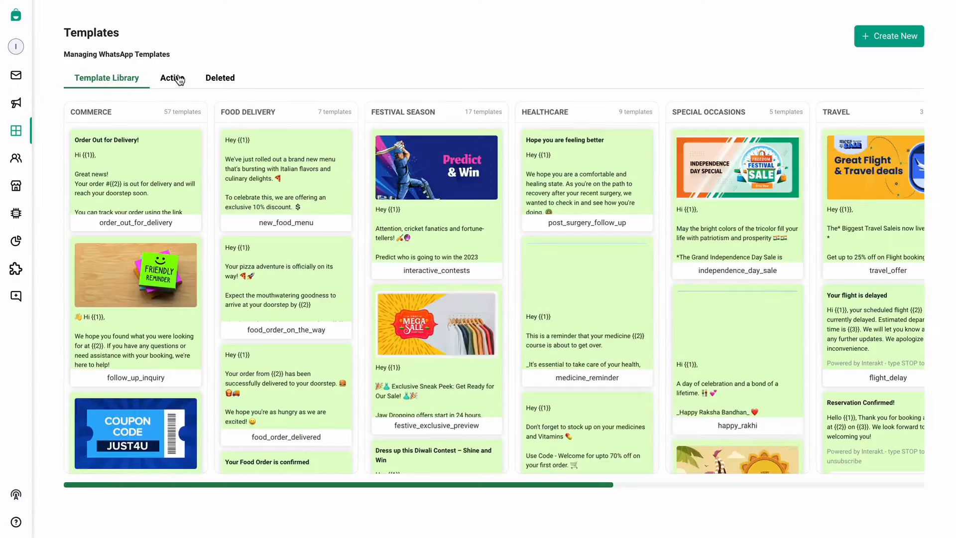
click(172, 77)
scroll(215, 334, down, 5)
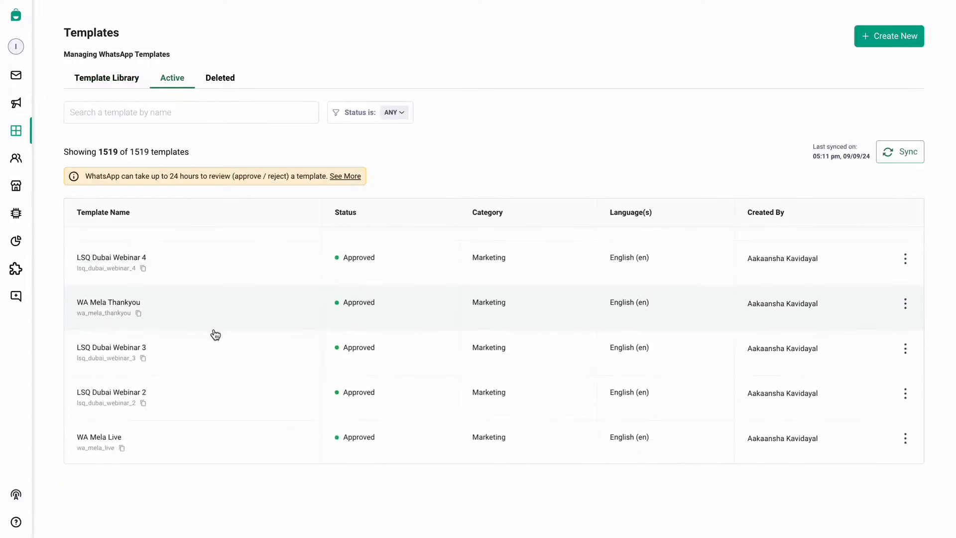
scroll(215, 335, down, 2)
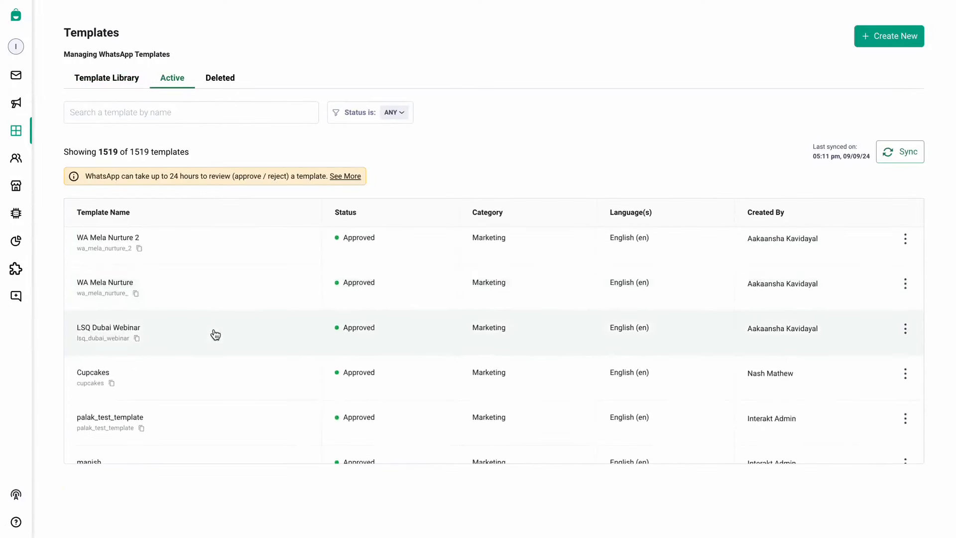
click(157, 371)
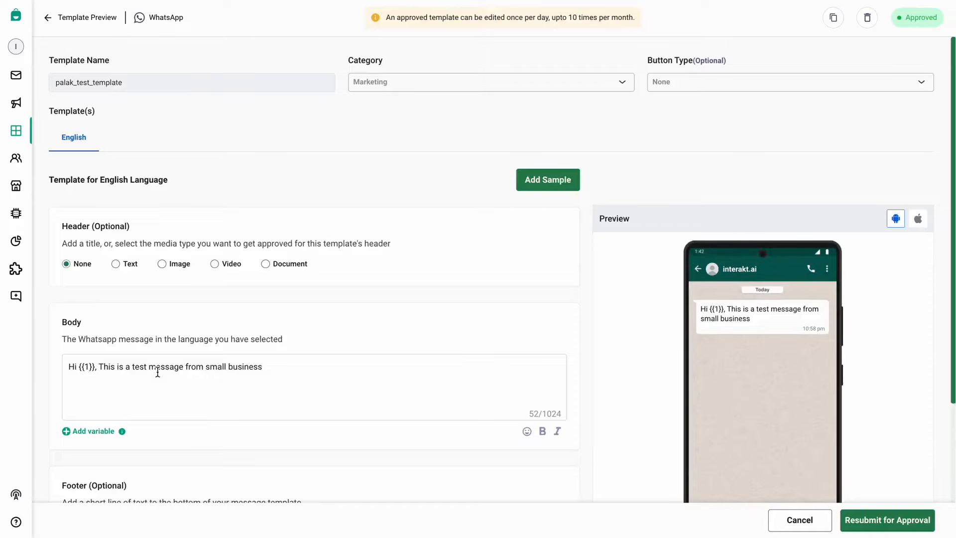
scroll(179, 375, down, 3)
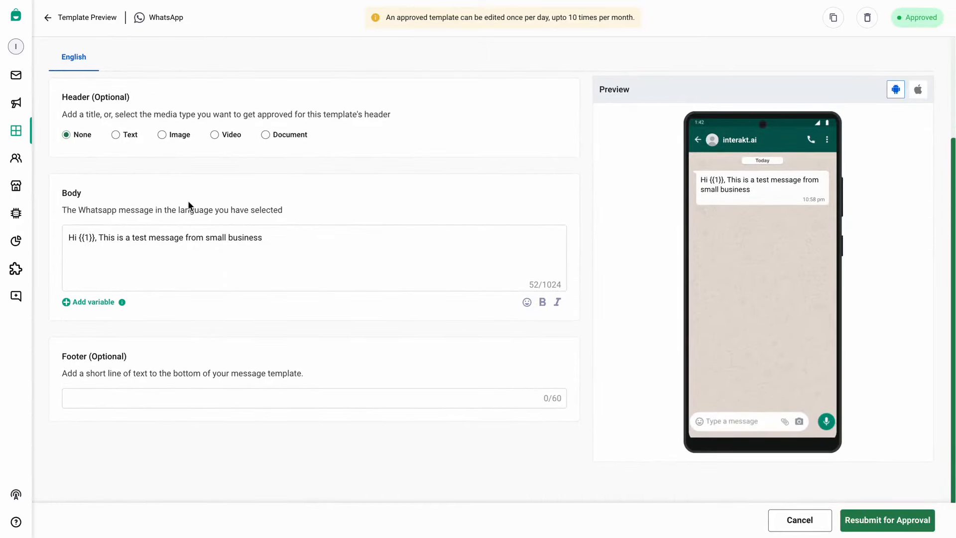
scroll(190, 206, up, 3)
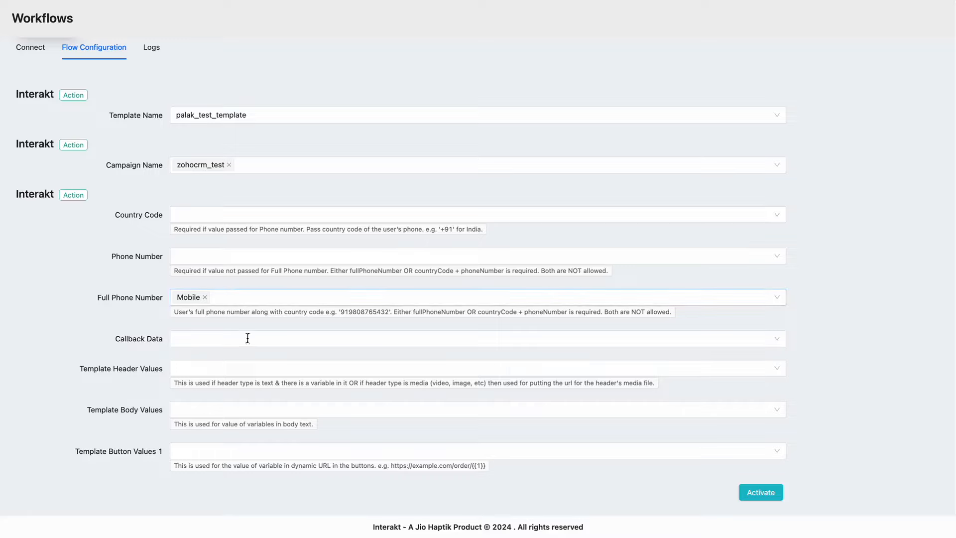
Step: Search 'name' and map Template Body Values to the lead's First name field
click(230, 409)
click(230, 408)
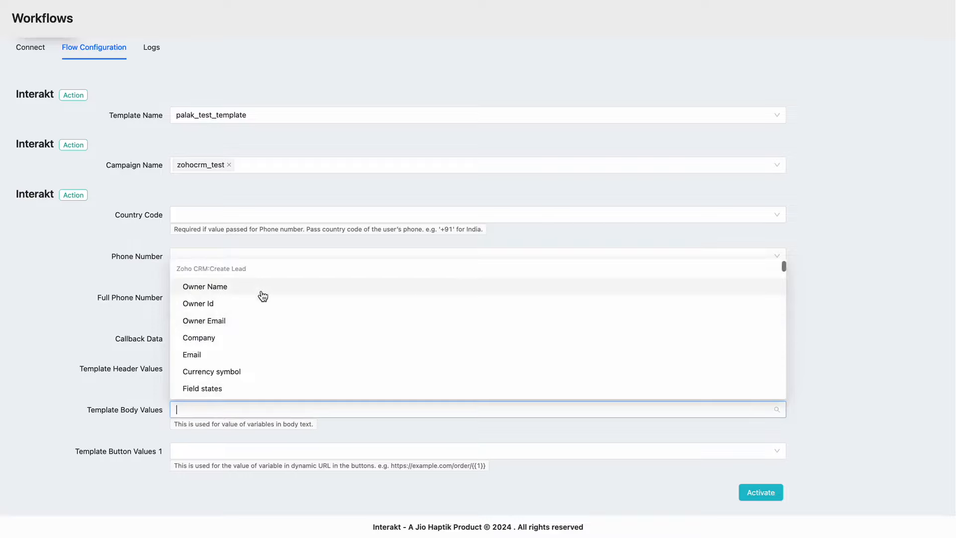
scroll(268, 336, down, 3)
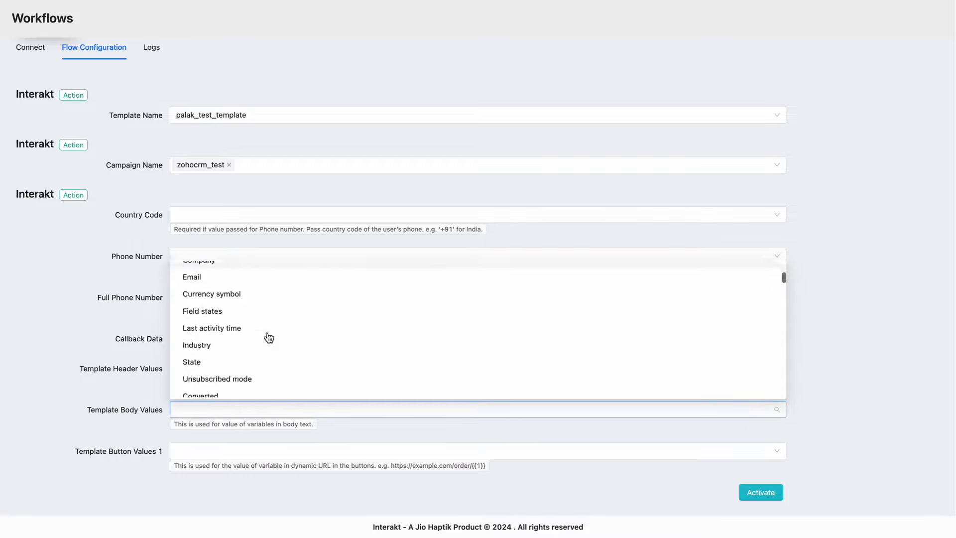
scroll(268, 336, down, 3)
text(name)
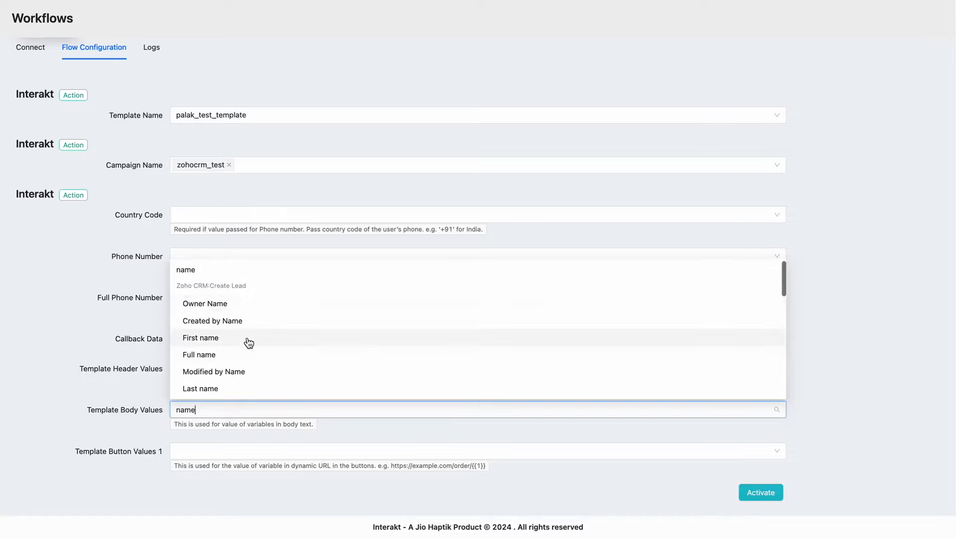
click(249, 342)
click(144, 378)
click(205, 373)
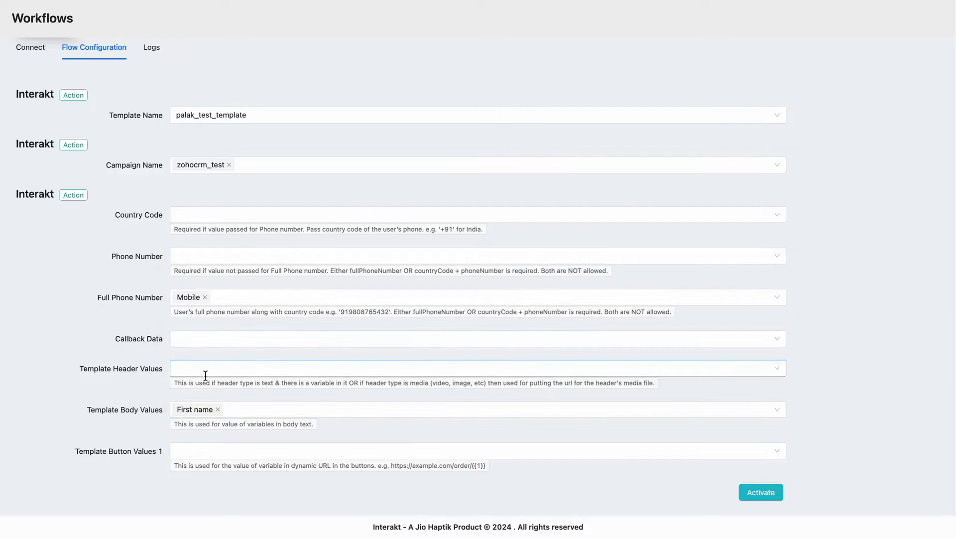
Step: Activate the workflow and view its webhook URL and connections
click(761, 492)
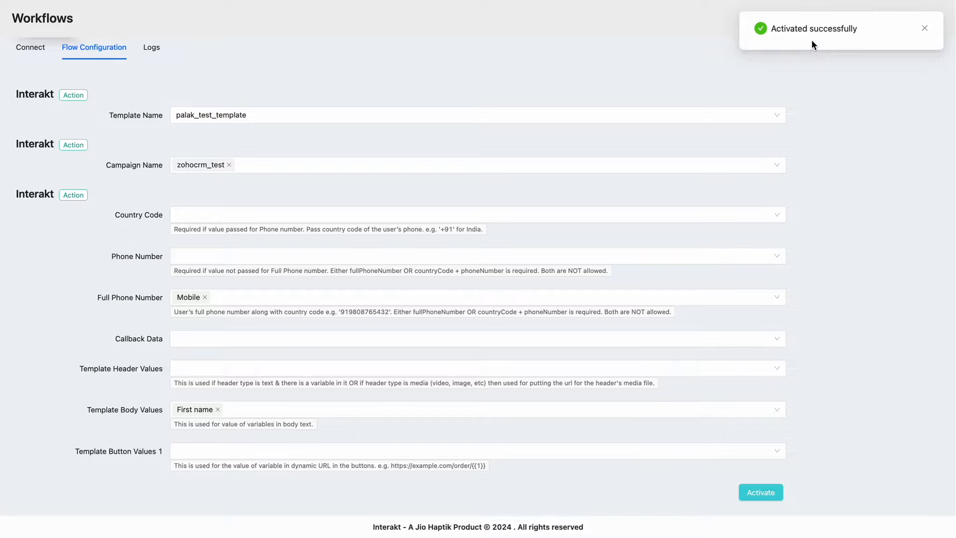
click(37, 50)
scroll(281, 109, up, 1)
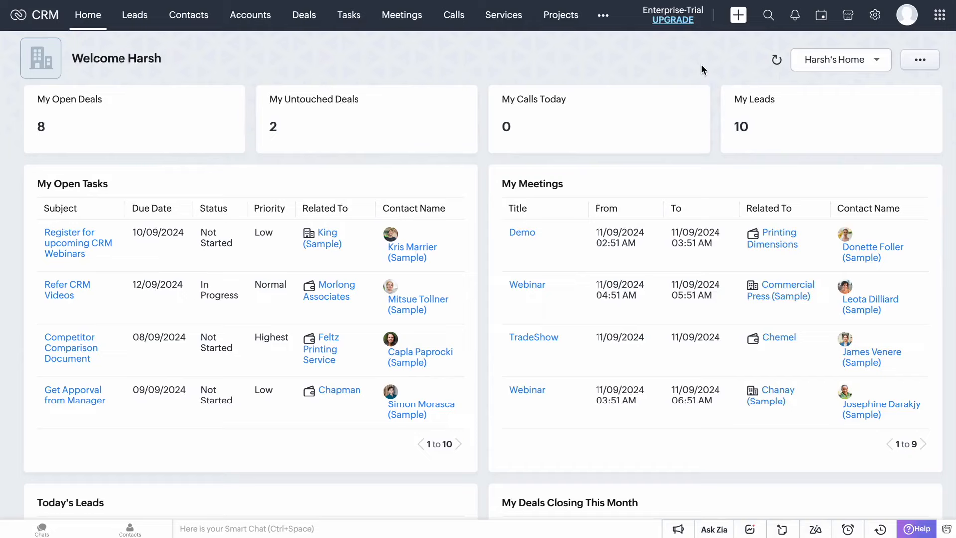
Step: Go to Setup > Automation > Workflow Rules and start creating a new rule
click(875, 19)
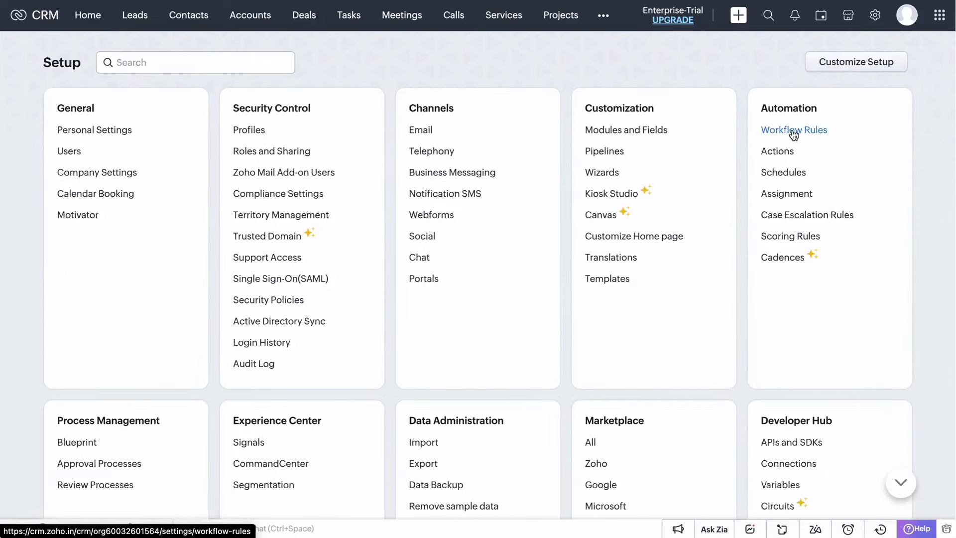
click(792, 129)
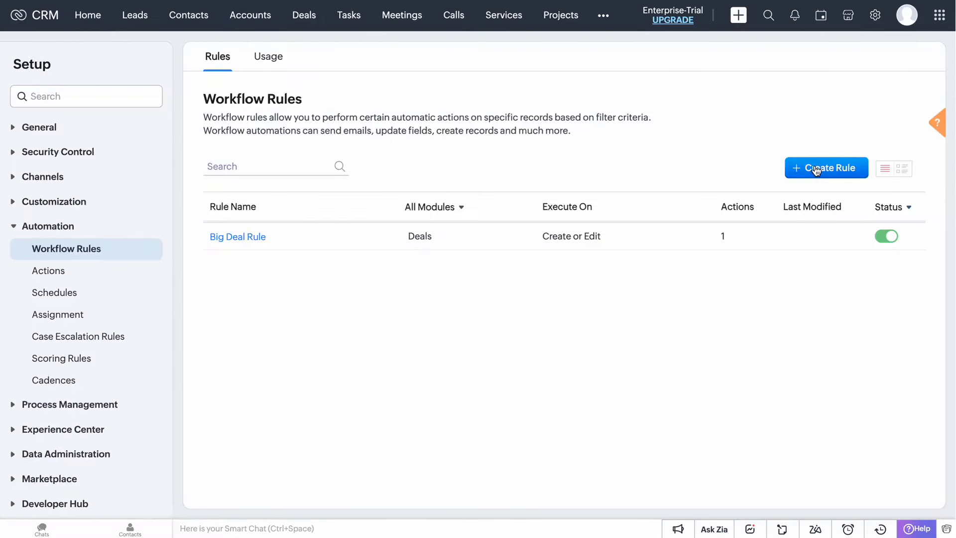
click(819, 167)
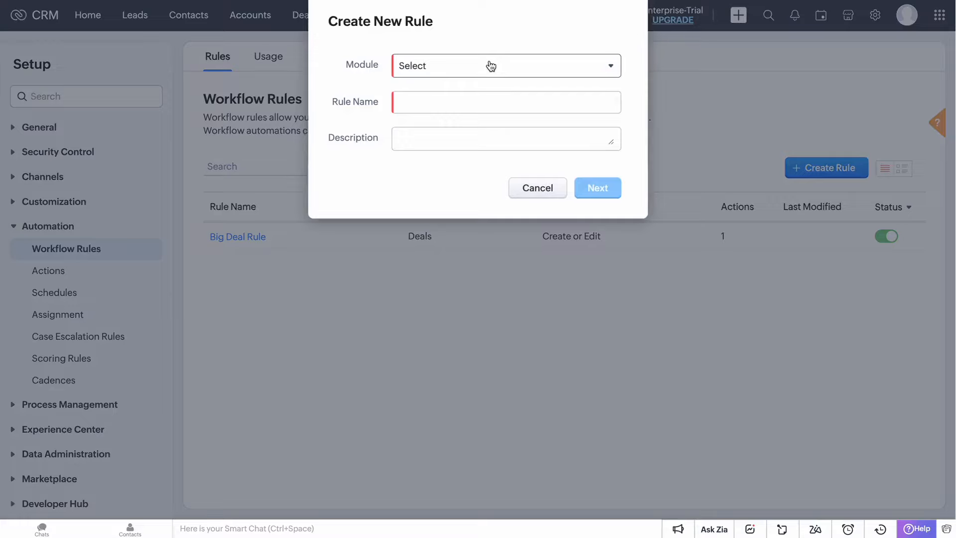
Step: Create a rule on the Leads module named Lead-Interakt
click(491, 66)
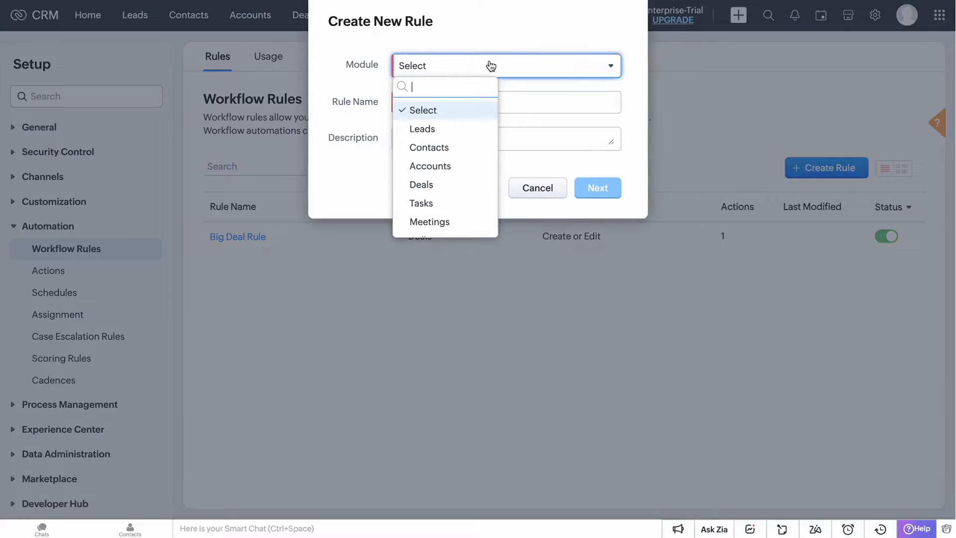
click(465, 129)
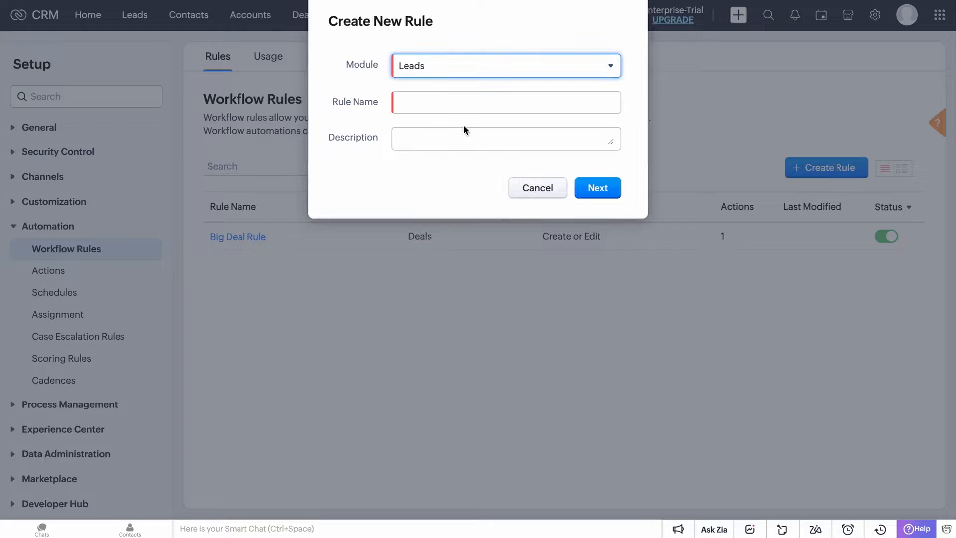
click(472, 101)
text(L)
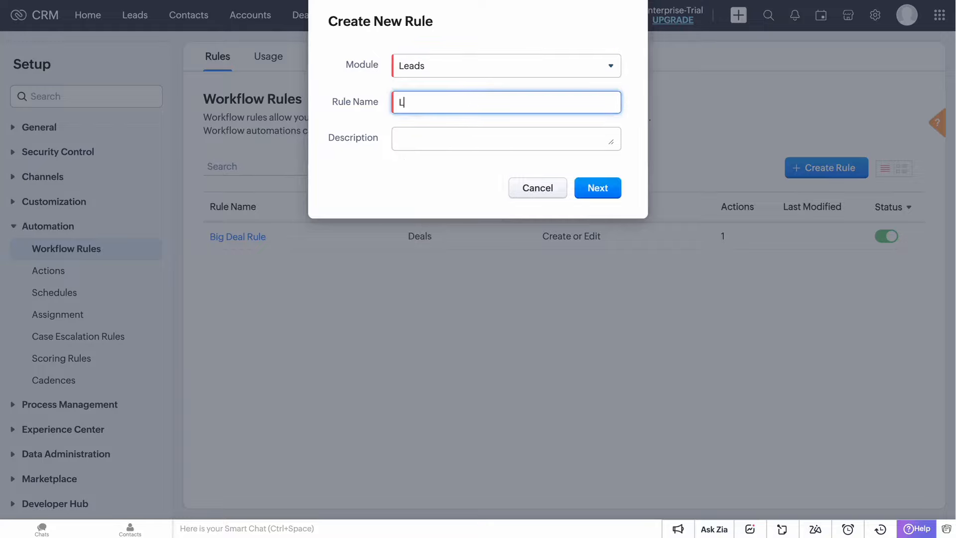
text(ead-Interakt)
click(591, 187)
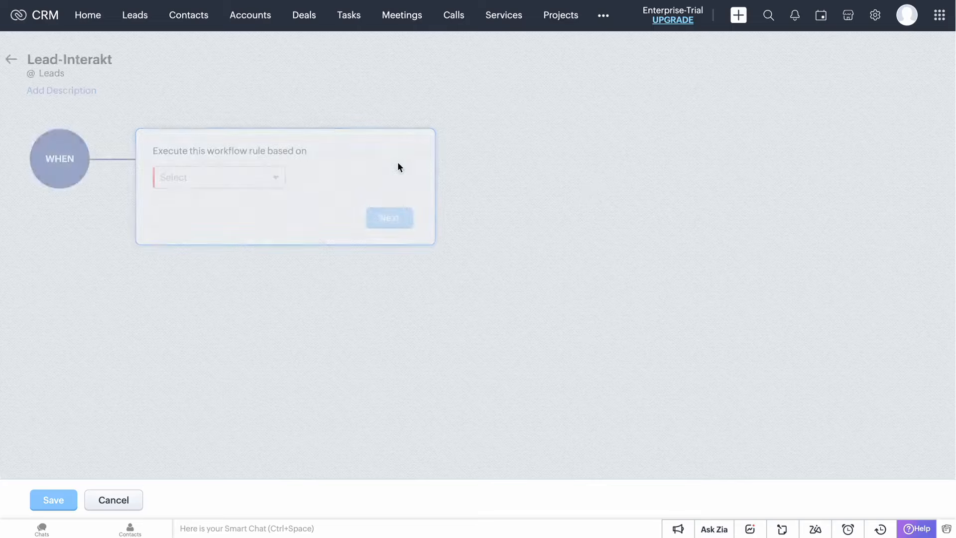
Step: Trigger the rule on the record Create action and apply it to all leads
click(265, 182)
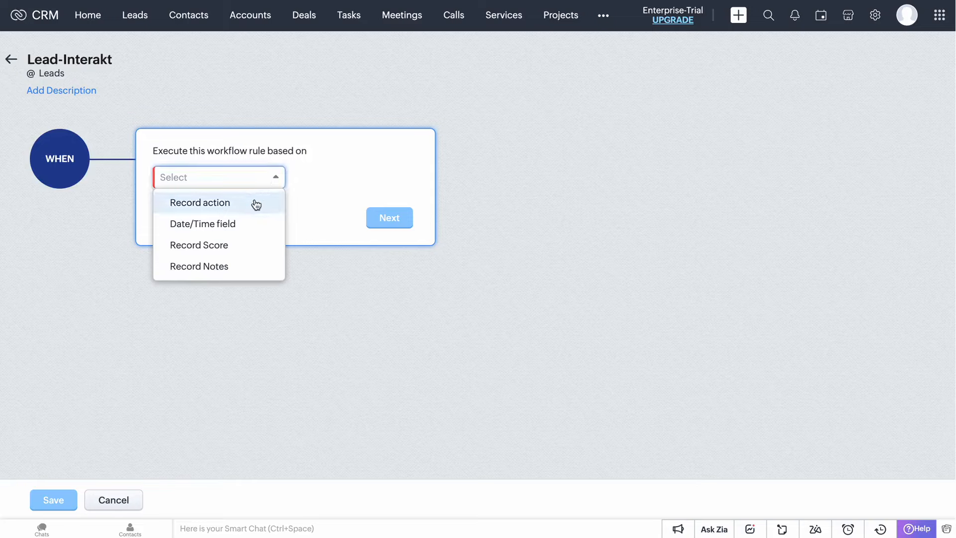
click(255, 204)
click(250, 213)
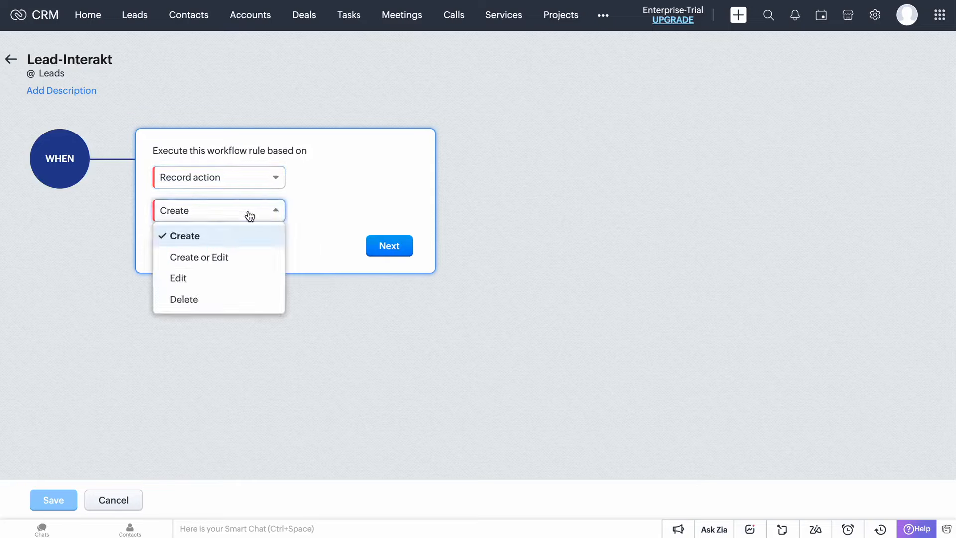
click(243, 238)
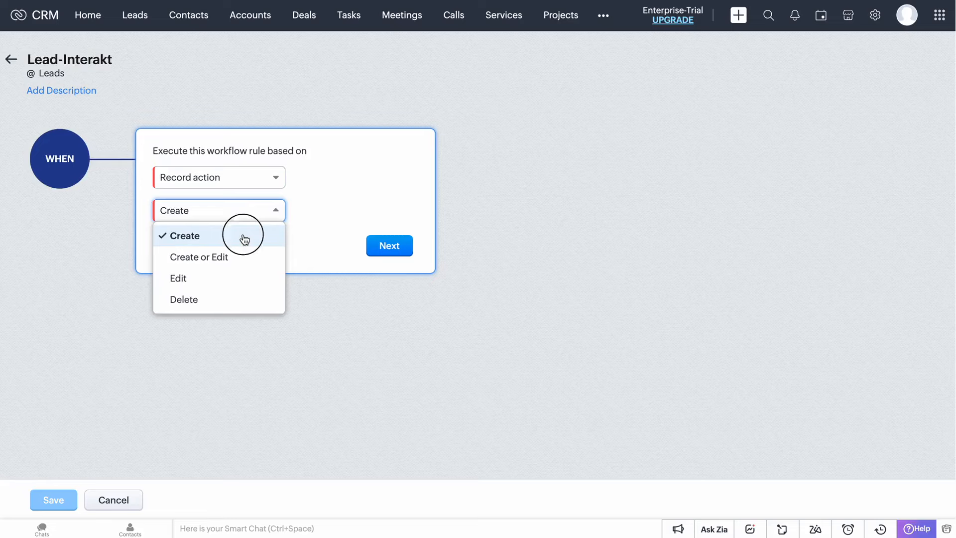
click(390, 244)
click(337, 219)
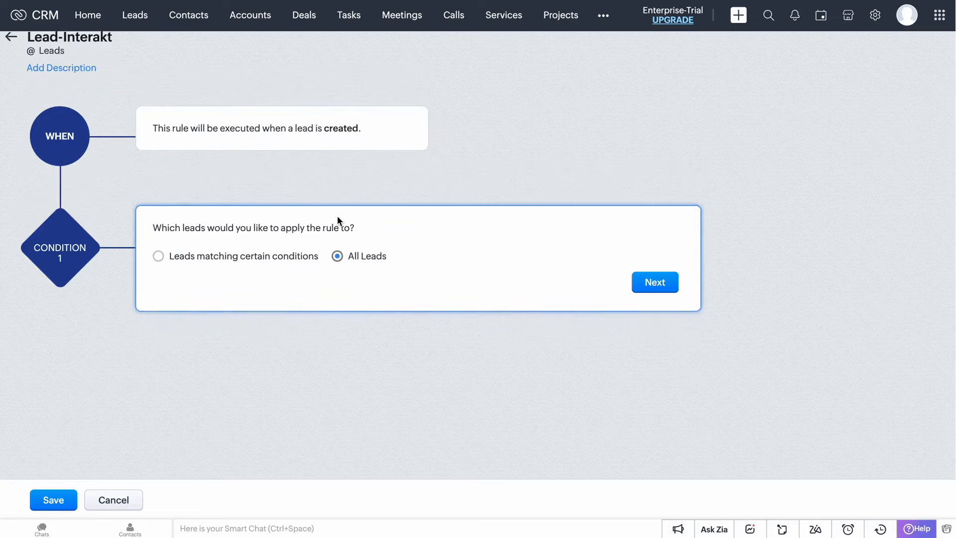
Step: Add a webhook action named lead-interakt that notifies the copied Interakt webhook URL
click(655, 282)
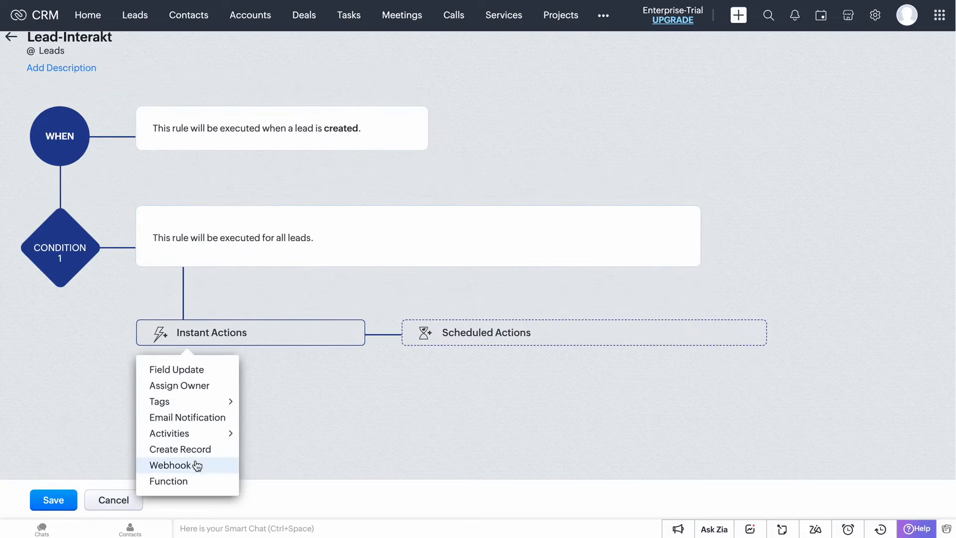
click(196, 464)
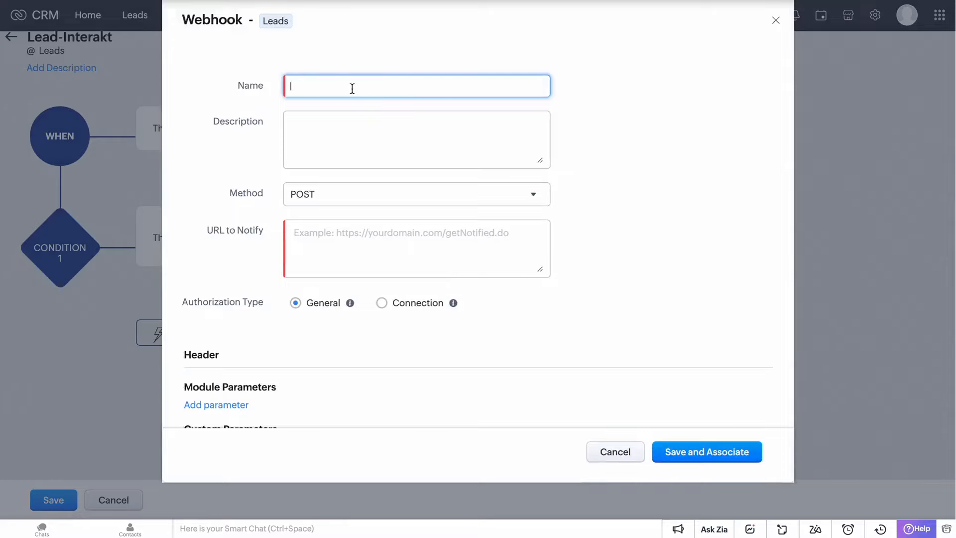
text(lead-interakt)
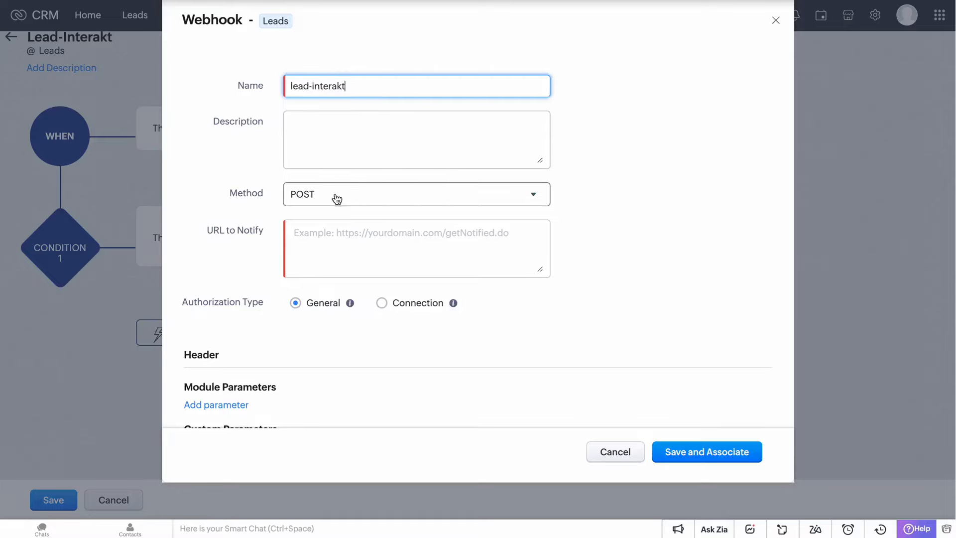
click(249, 1)
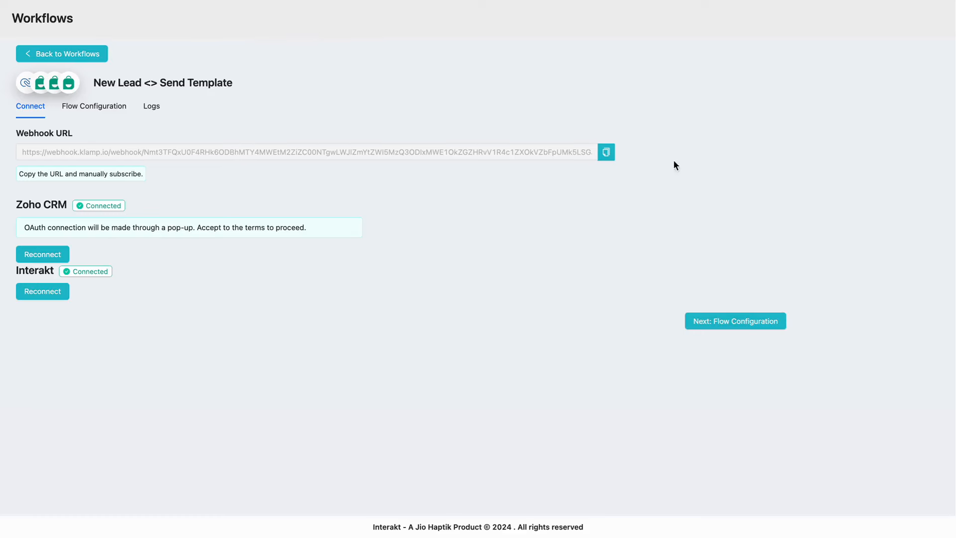
click(606, 154)
click(448, 1)
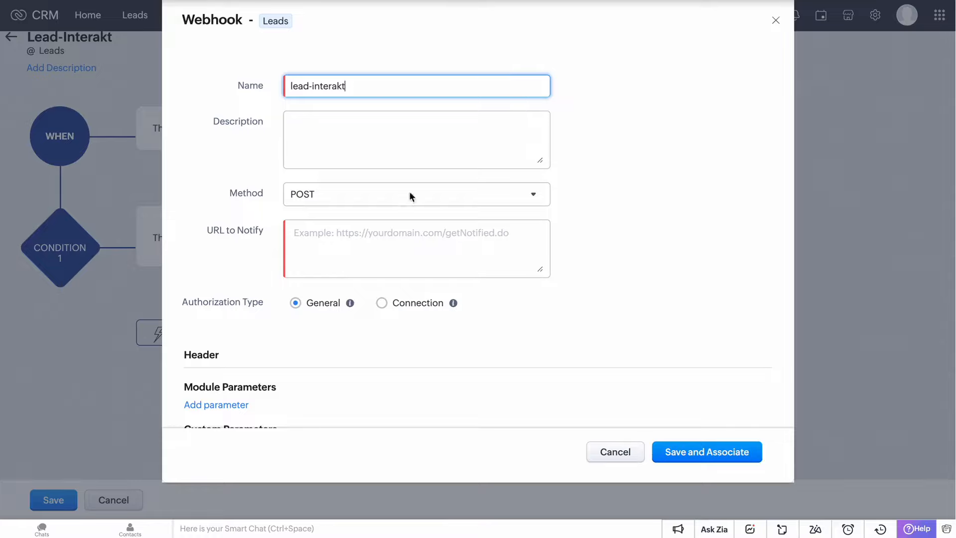
click(376, 234)
key(ctrl+v)
Step: Set the webhook body to Raw JSON, paste the lead-id JSON, and save the rule
scroll(350, 344, down, 5)
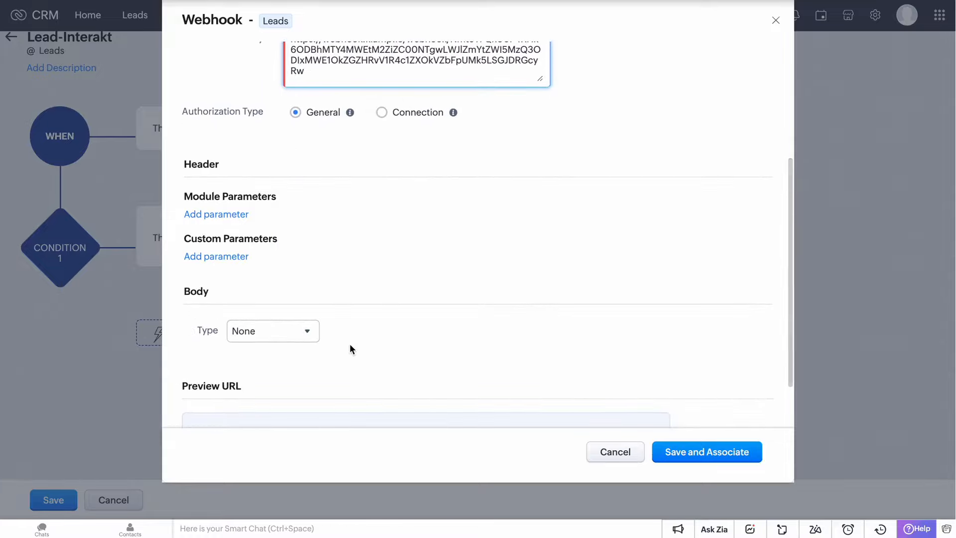
click(310, 294)
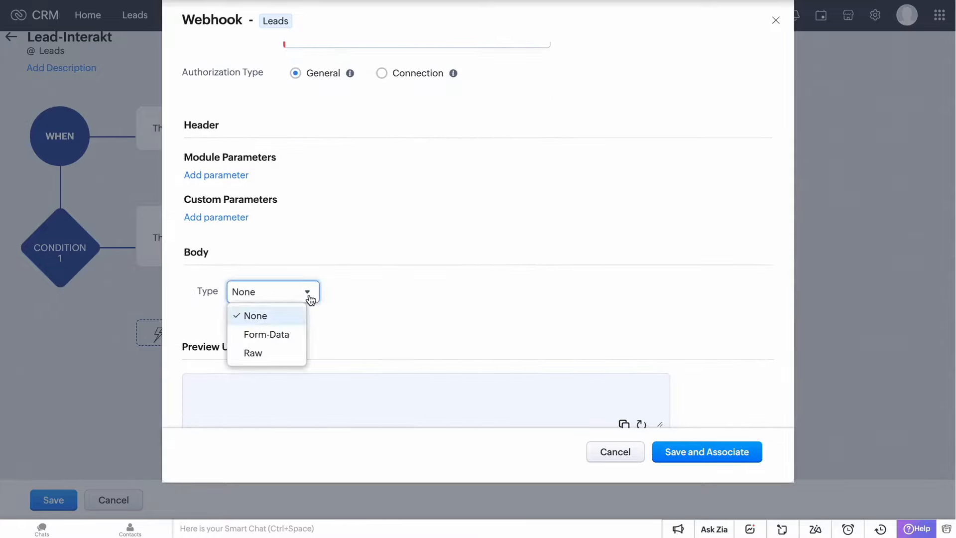
click(284, 355)
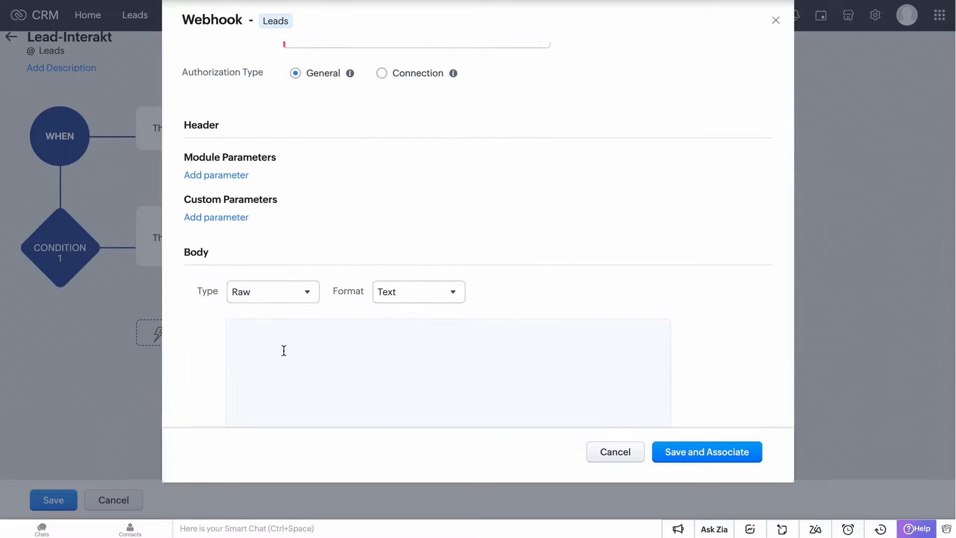
click(401, 294)
click(403, 334)
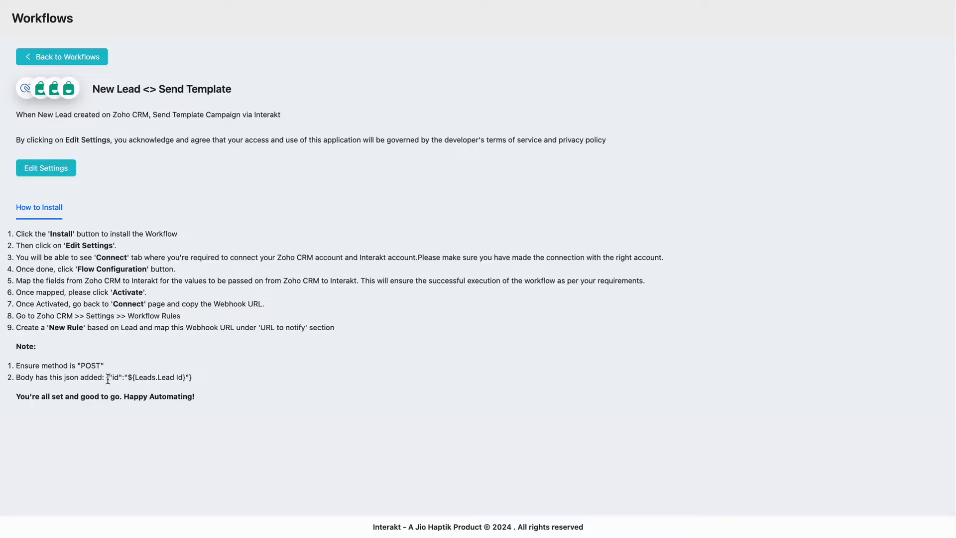
drag(107, 378, 200, 378)
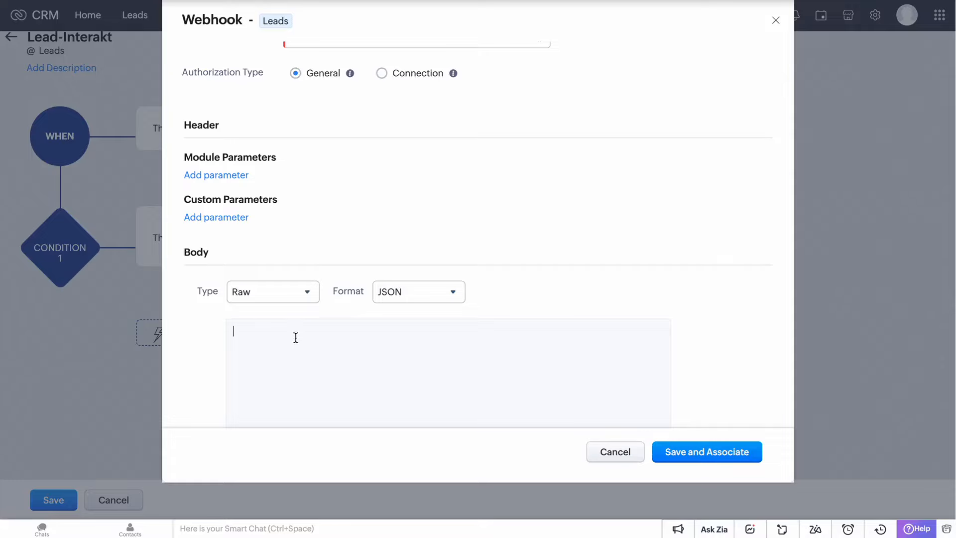
key(ctrl+v)
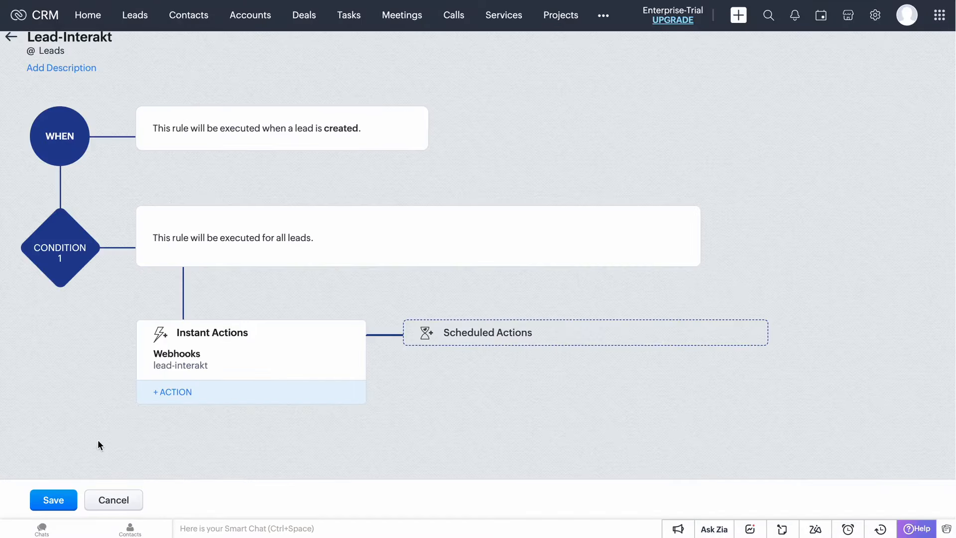
click(53, 500)
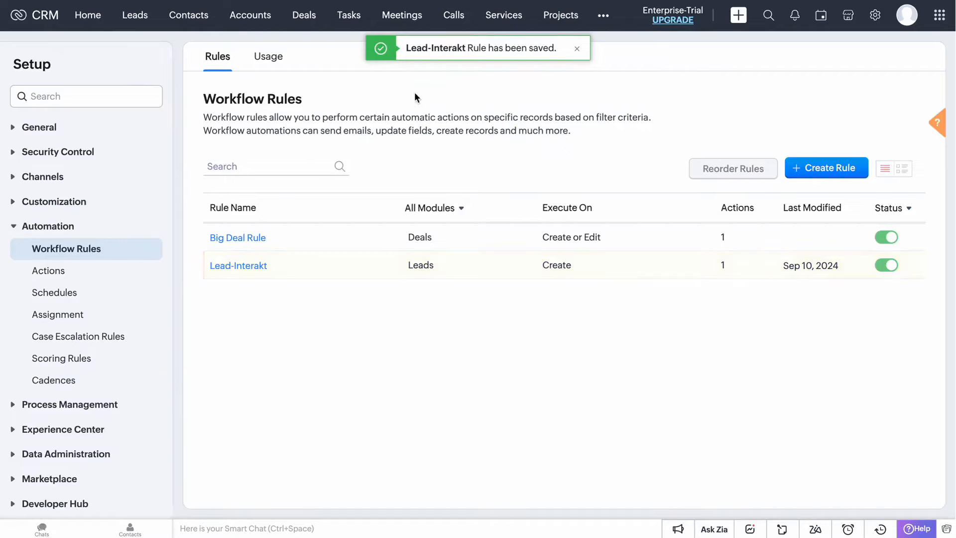
Step: Start a new Zoho CRM lead and enter the test contact's first name and mobile number
click(135, 15)
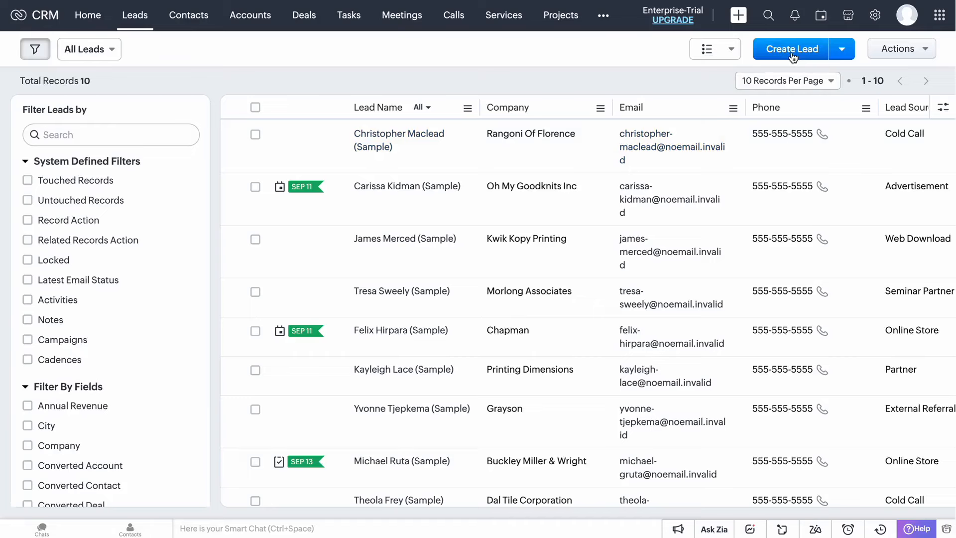
click(792, 53)
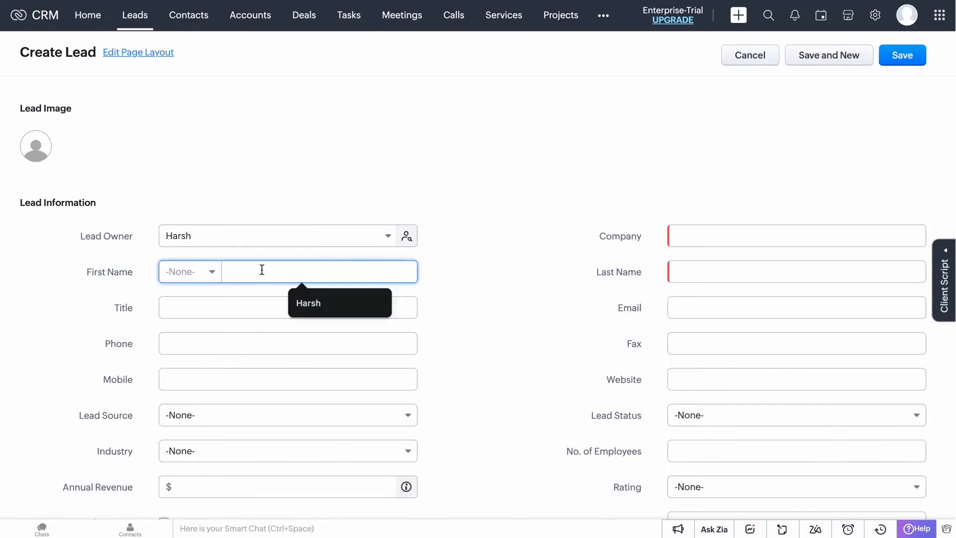
key(Caps_Lock)
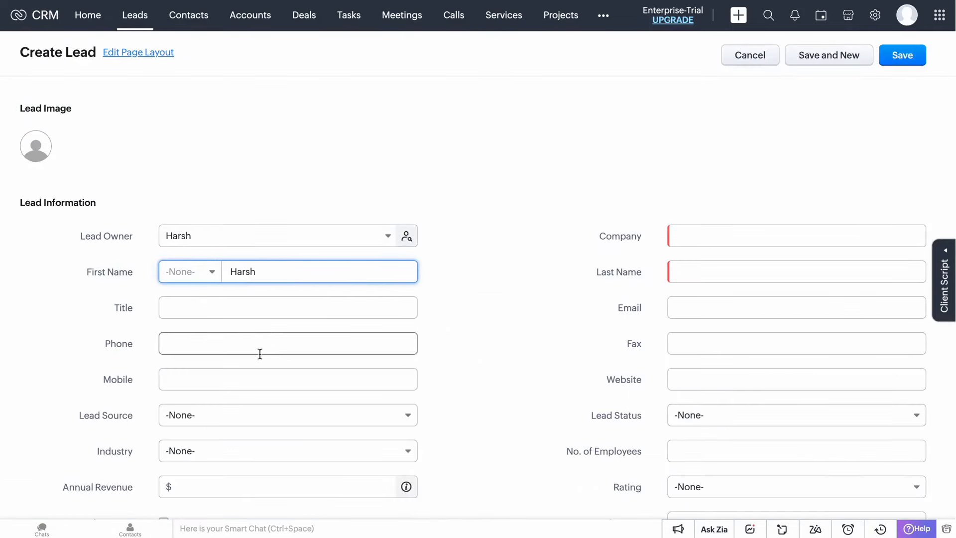
click(249, 378)
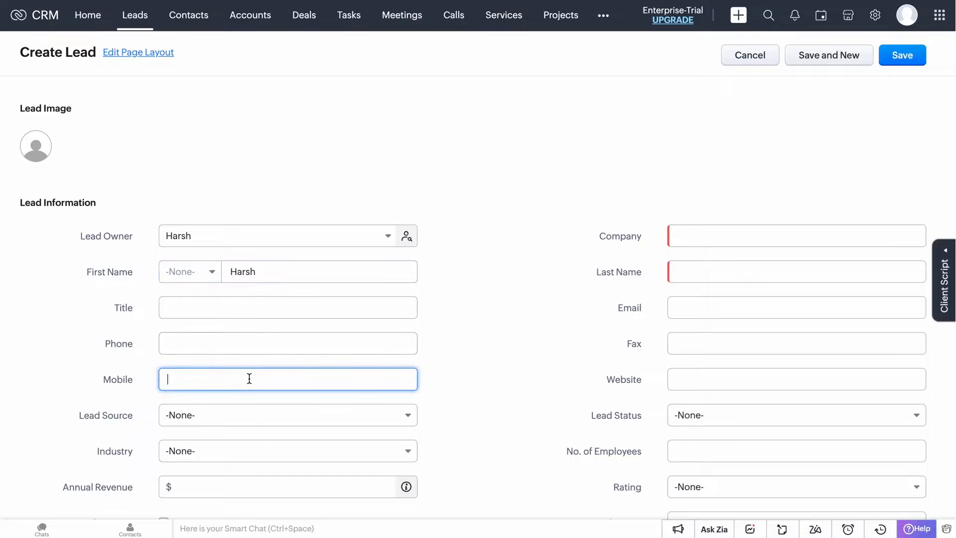
scroll(358, 381, down, 2)
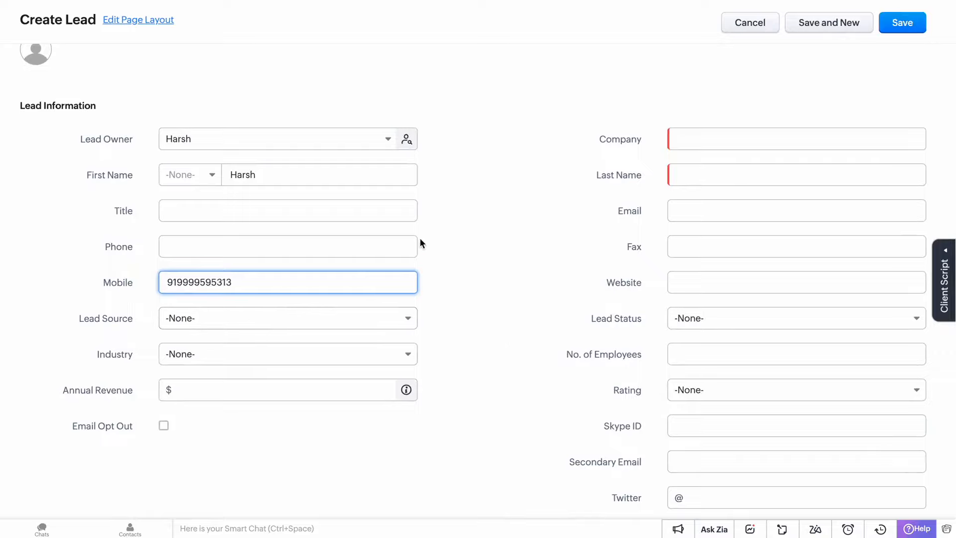
scroll(599, 331, down, 3)
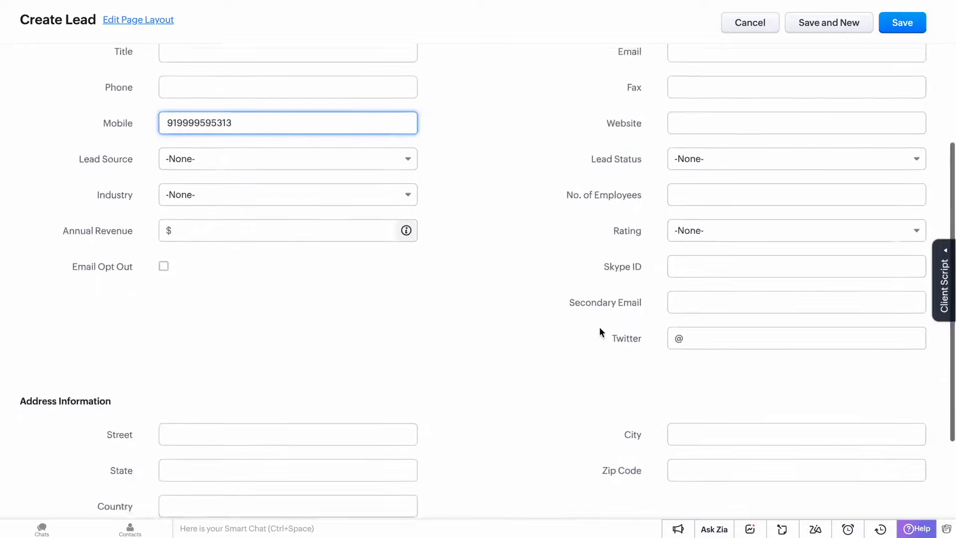
scroll(599, 326, up, 5)
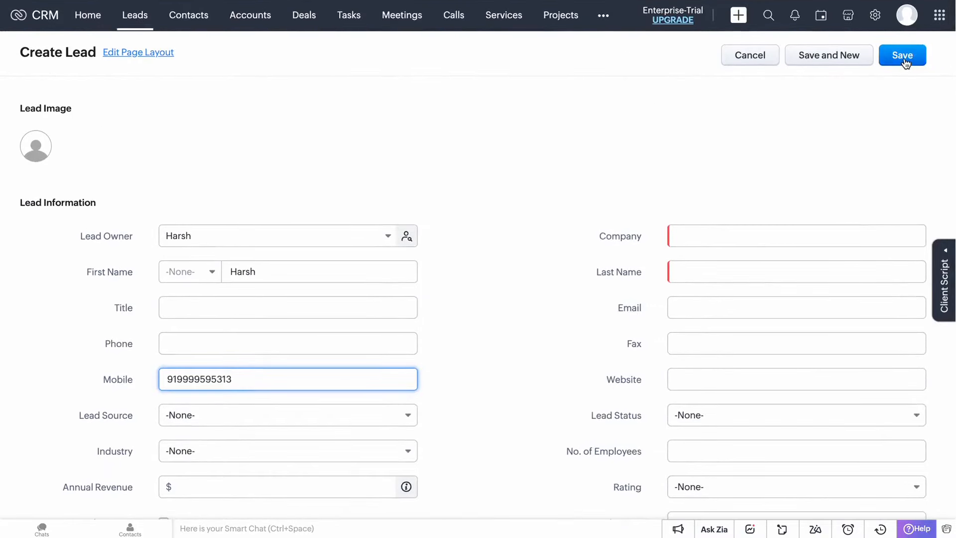
Step: Fill in company 'Interakt' and the contact's last name, then save the lead
click(905, 56)
click(760, 236)
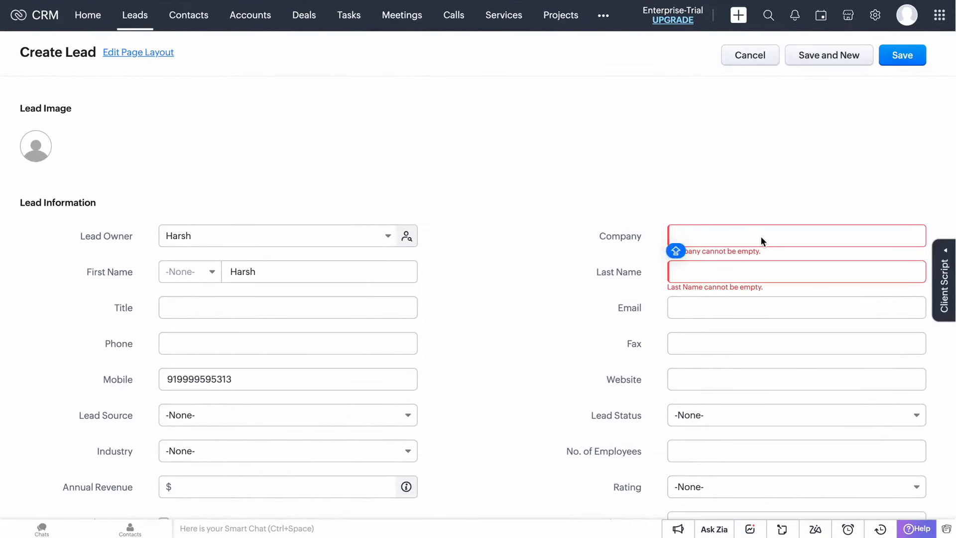
text(Interakt)
key(Tab)
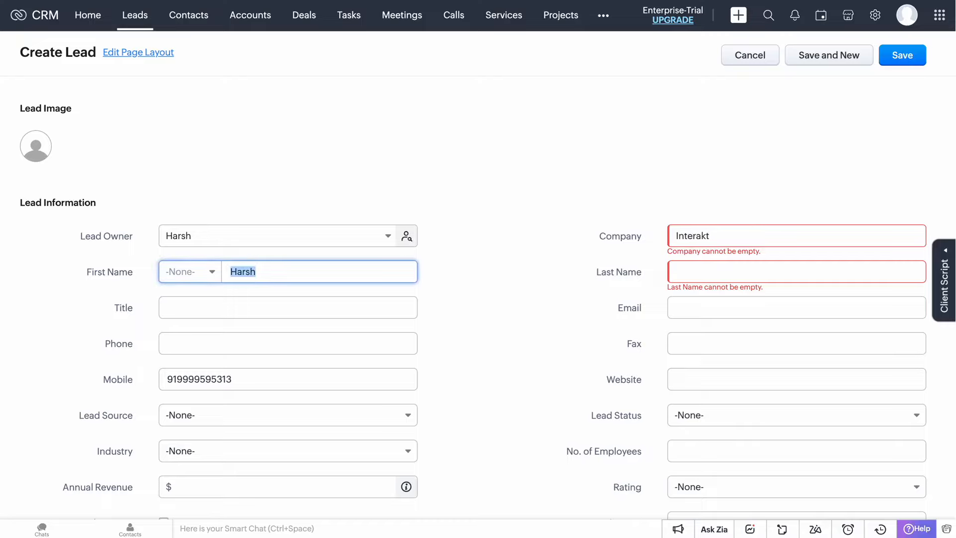
key(Tab)
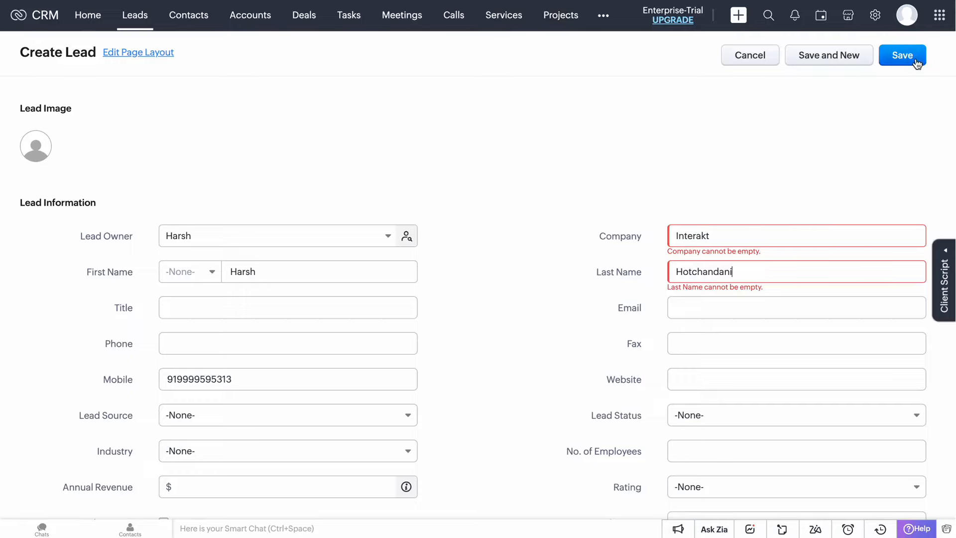
click(902, 55)
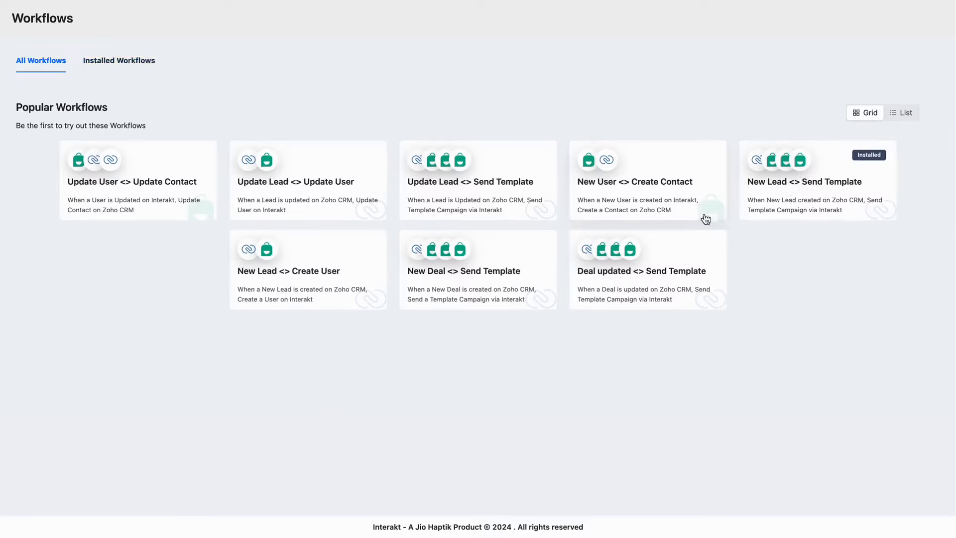
Step: Expand the New Lead <> Send Template log entry showing Success for Create Lead and Get Template Details
click(797, 196)
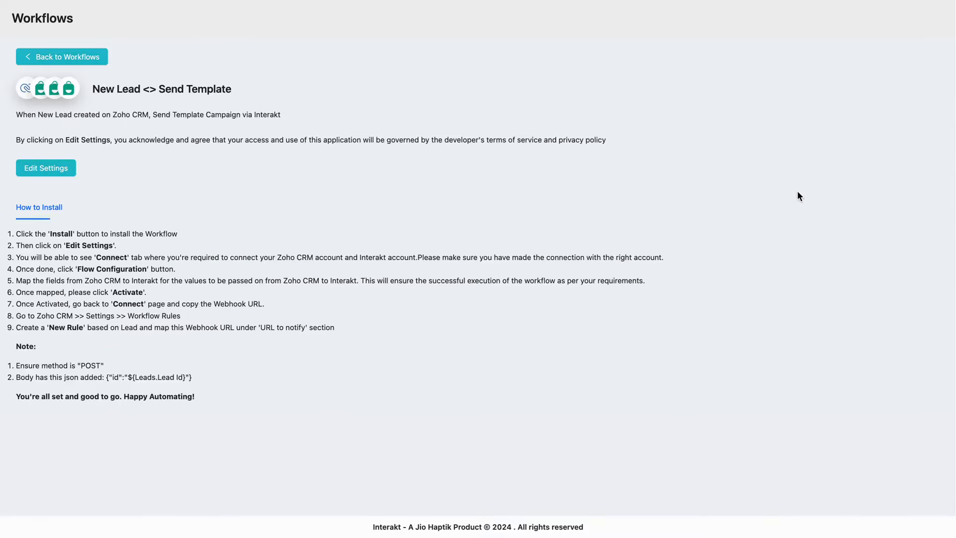
click(46, 168)
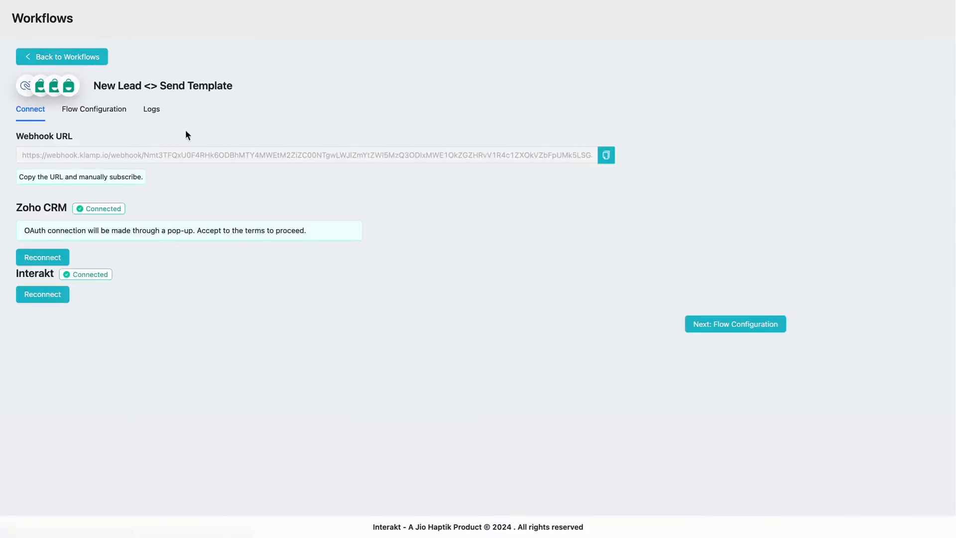
click(149, 113)
click(150, 113)
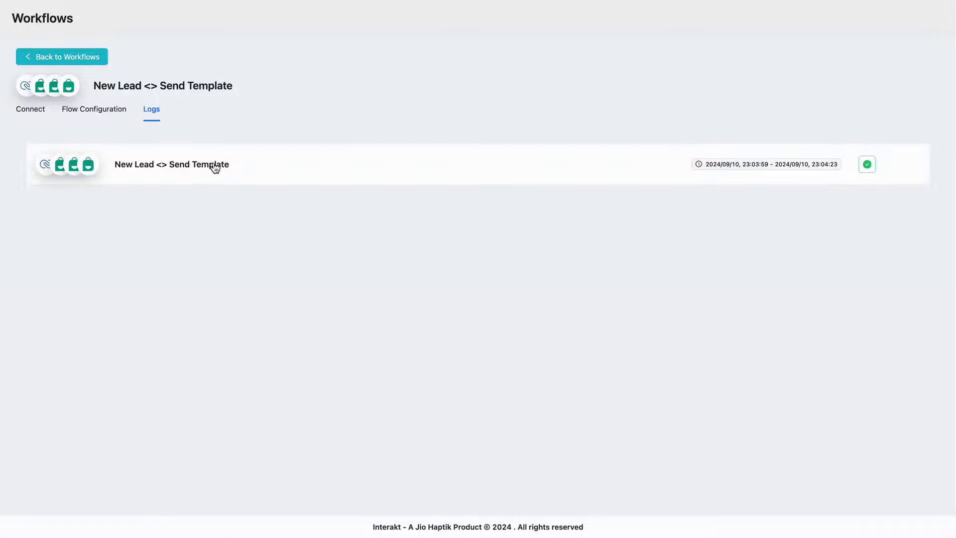
click(214, 167)
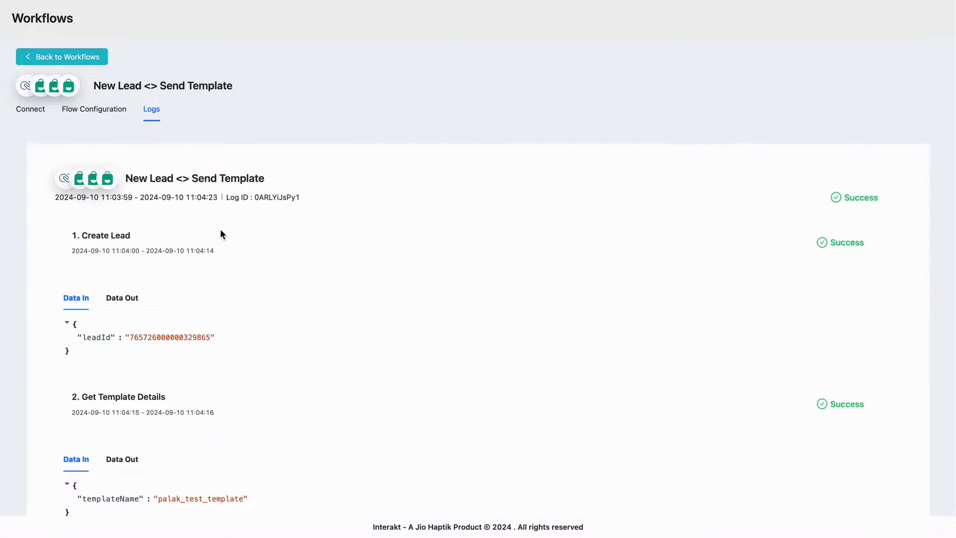
scroll(220, 231, down, 1)
scroll(220, 233, down, 3)
scroll(220, 233, up, 4)
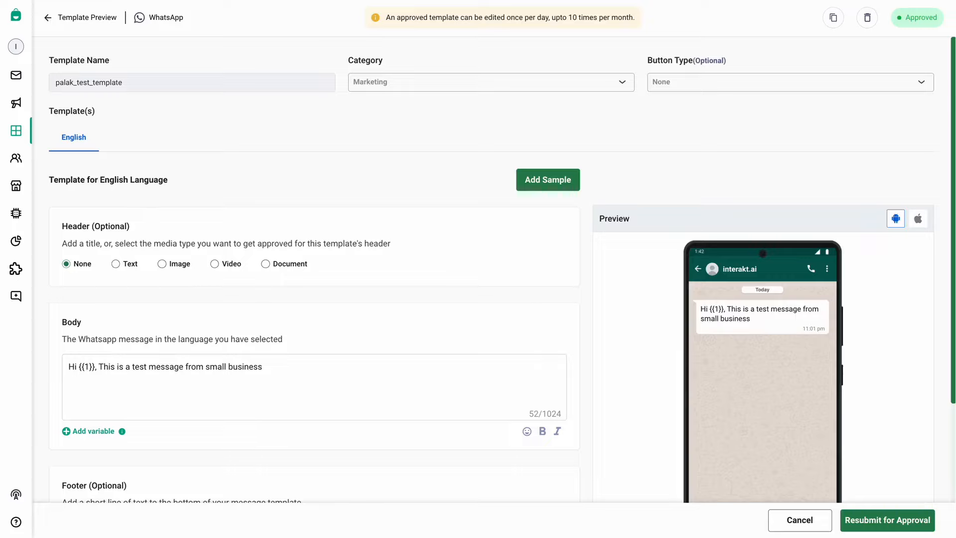
Step: Show the API Campaign notifications list, where zohocrm_test has 1 attempted and 0 sent
click(29, 102)
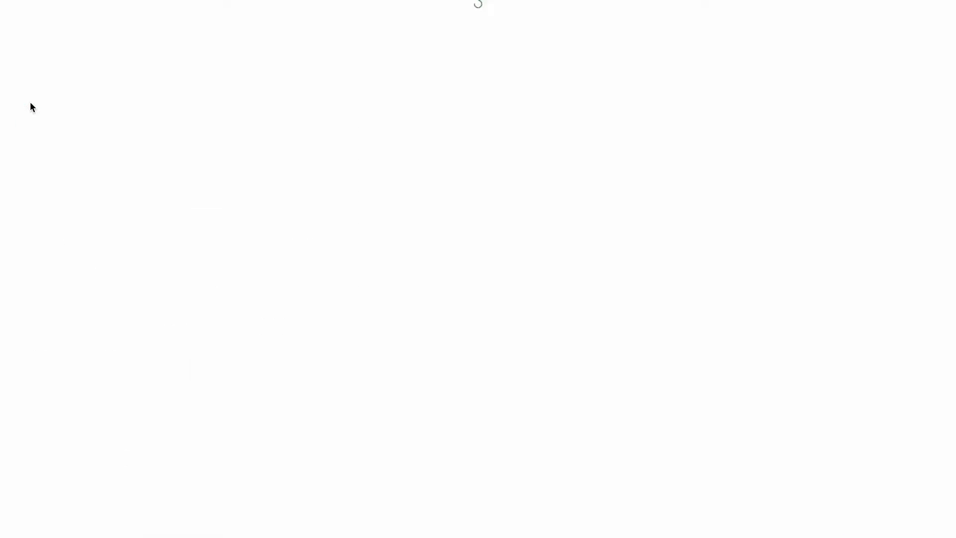
click(298, 112)
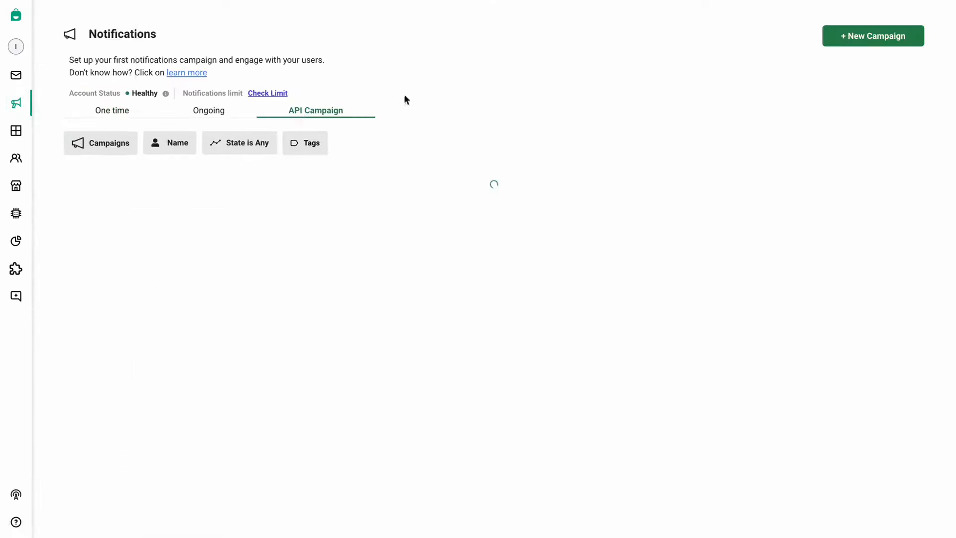